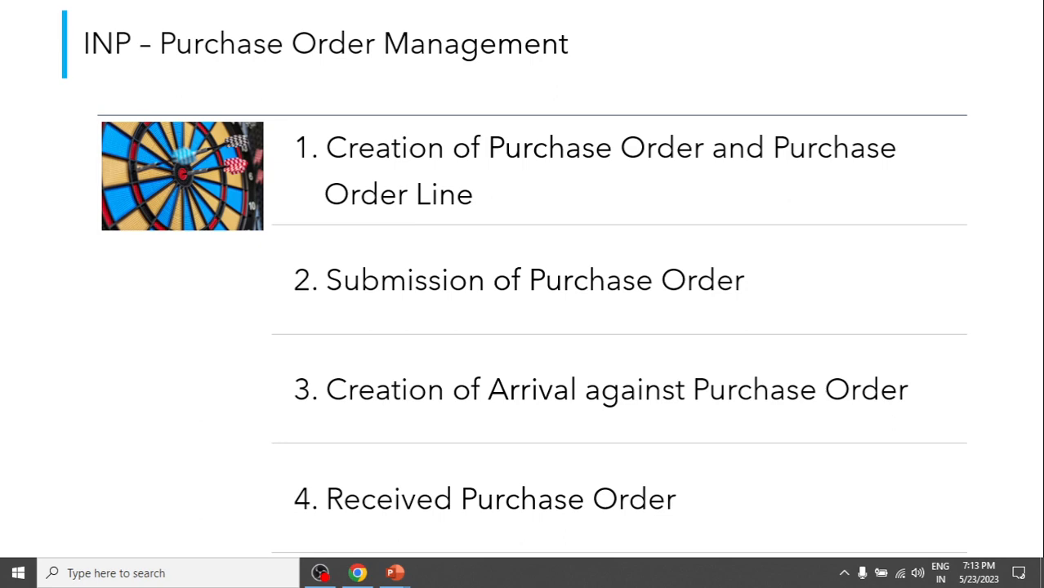
- Switch to the Brilbook application in Chrome and start a new purchase order from the Procurement purchase orders
{"action": "left_click", "coordinate": [364, 574]}
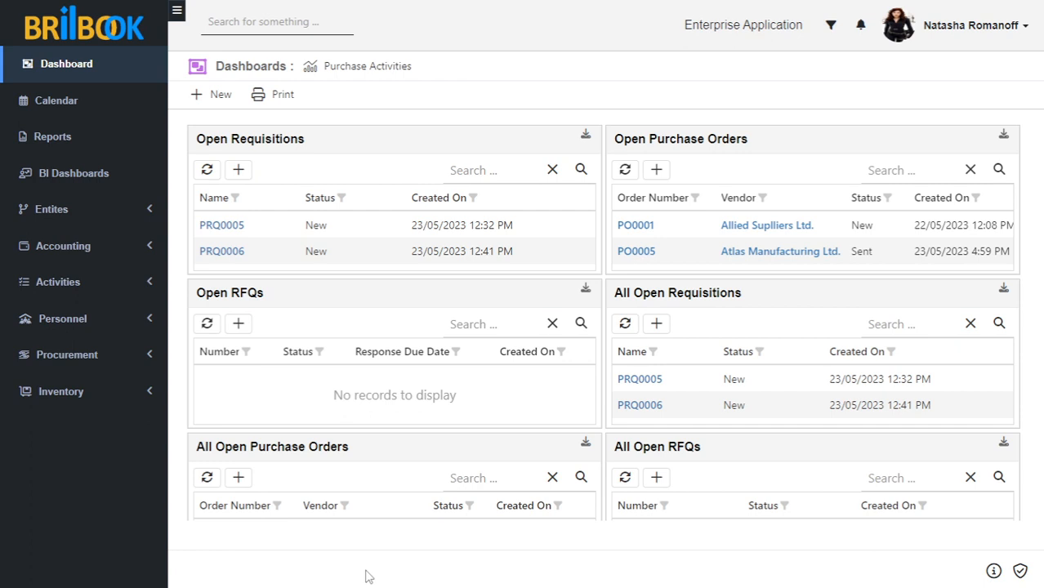
{"action": "left_click", "coordinate": [90, 364]}
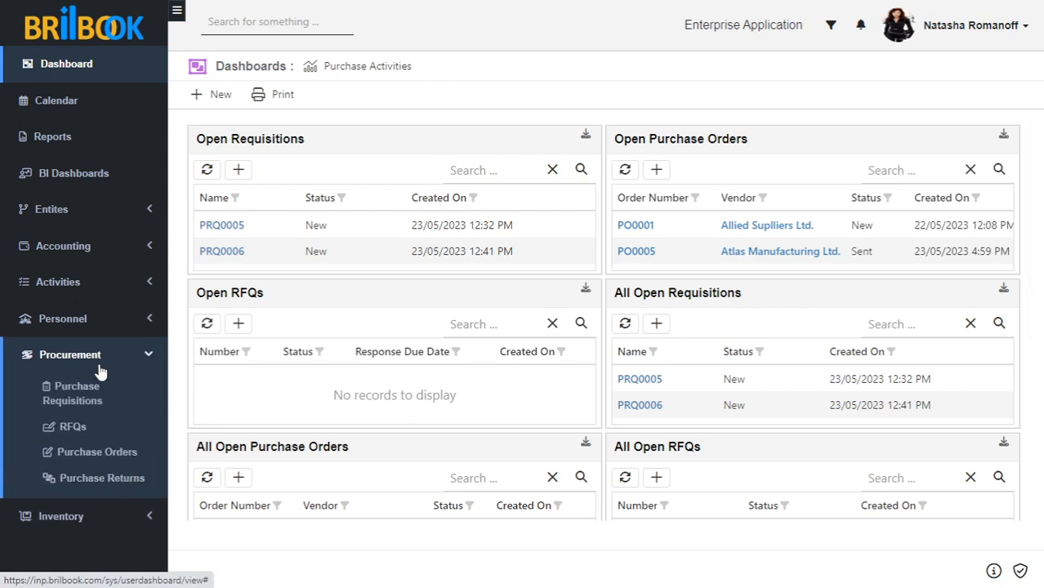
{"action": "left_click", "coordinate": [103, 455]}
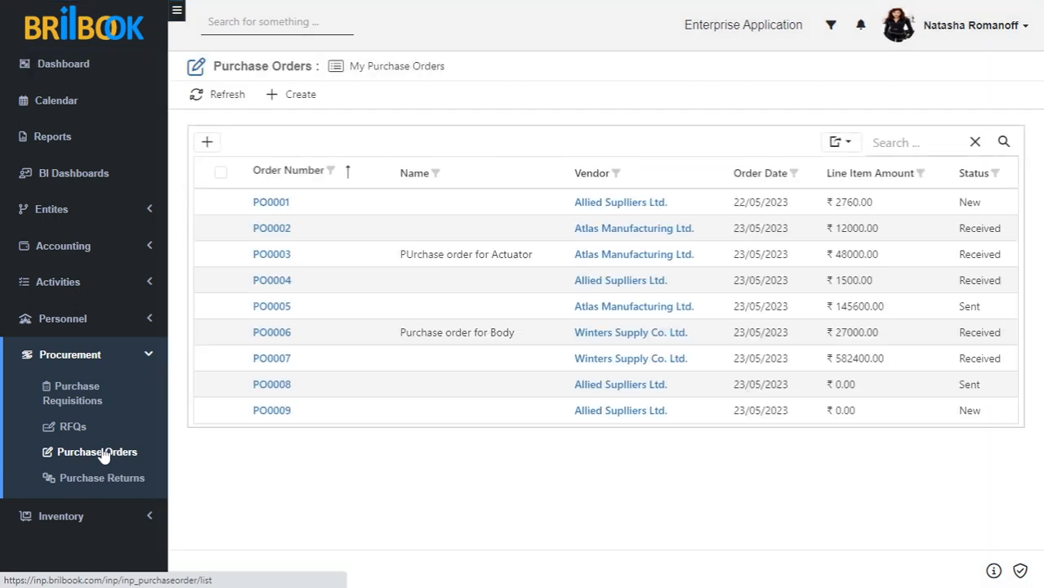
{"action": "left_click", "coordinate": [175, 11]}
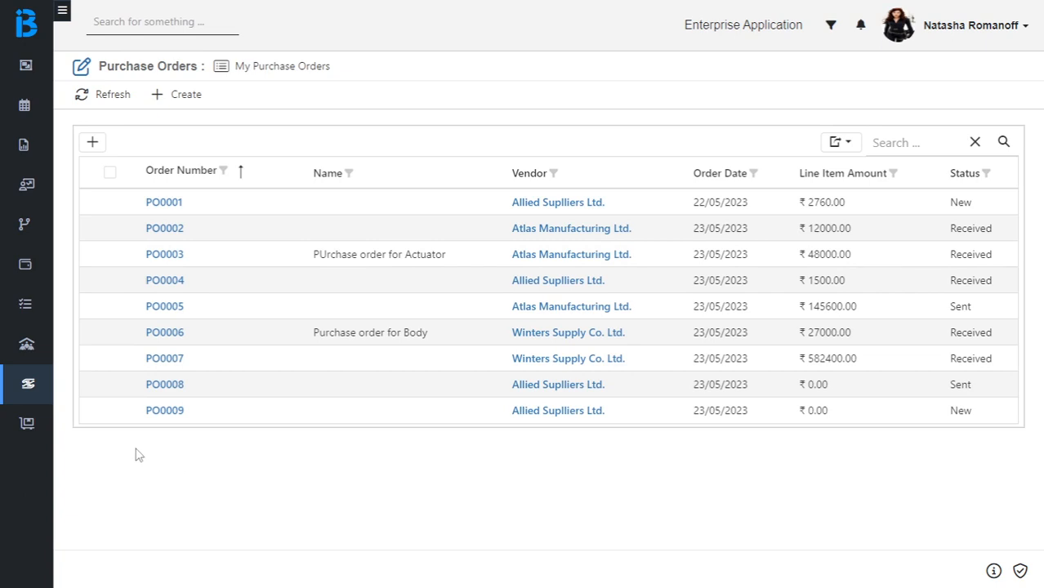
{"action": "left_click", "coordinate": [179, 102]}
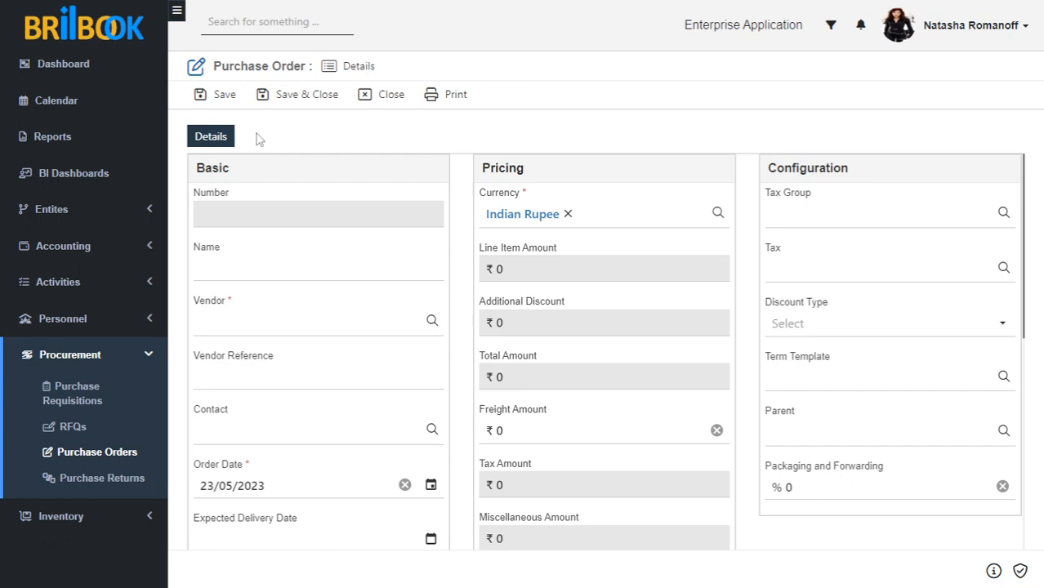
- Set the purchase order's vendor to Winters Supply Co. Ltd
{"action": "left_click", "coordinate": [248, 330]}
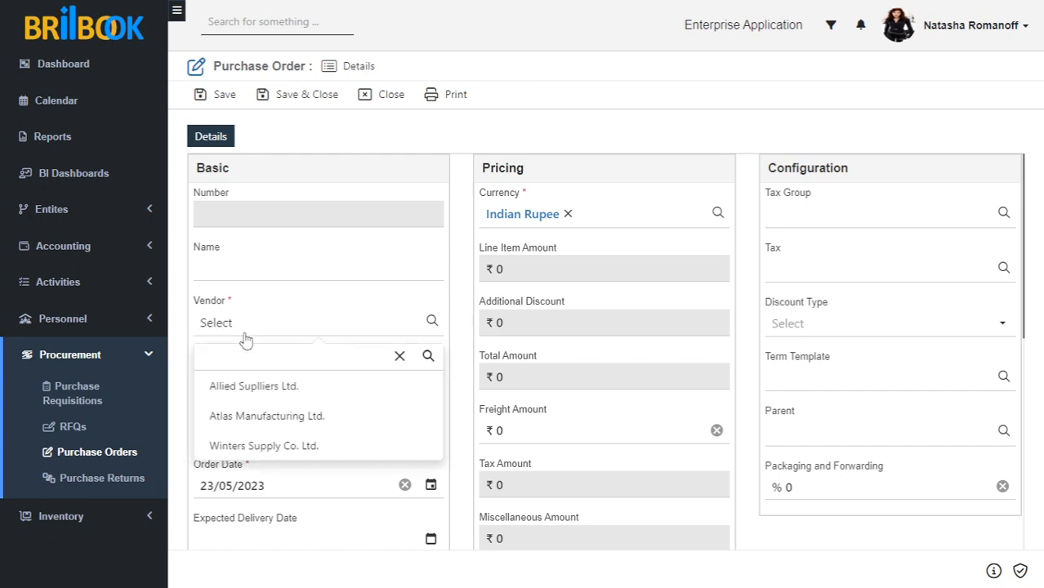
{"action": "left_click", "coordinate": [237, 445]}
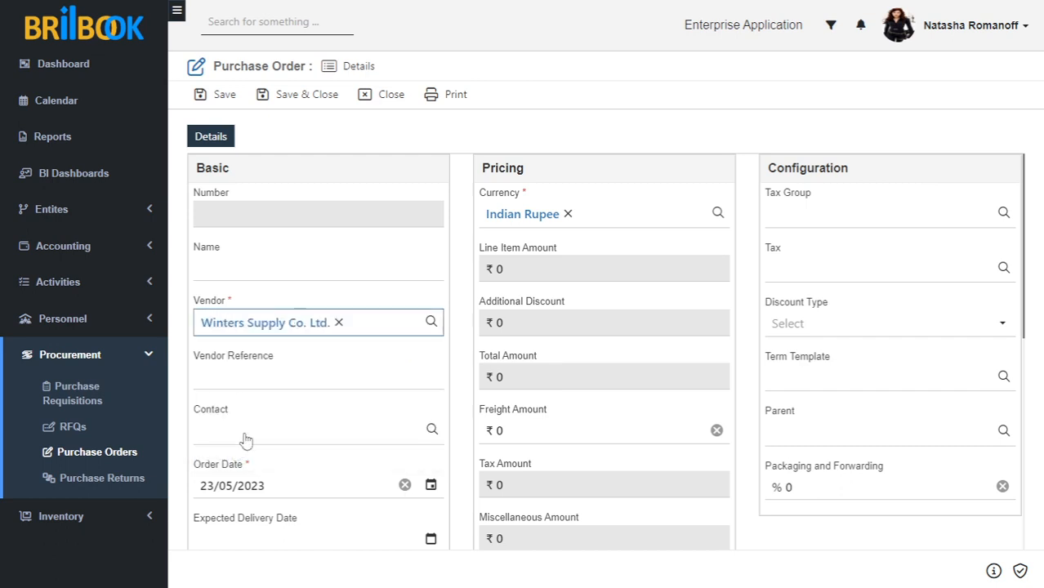
{"action": "scroll", "coordinate": [253, 420], "scroll_direction": "down", "scroll_amount": 1}
{"action": "scroll", "coordinate": [254, 420], "scroll_direction": "down", "scroll_amount": 2}
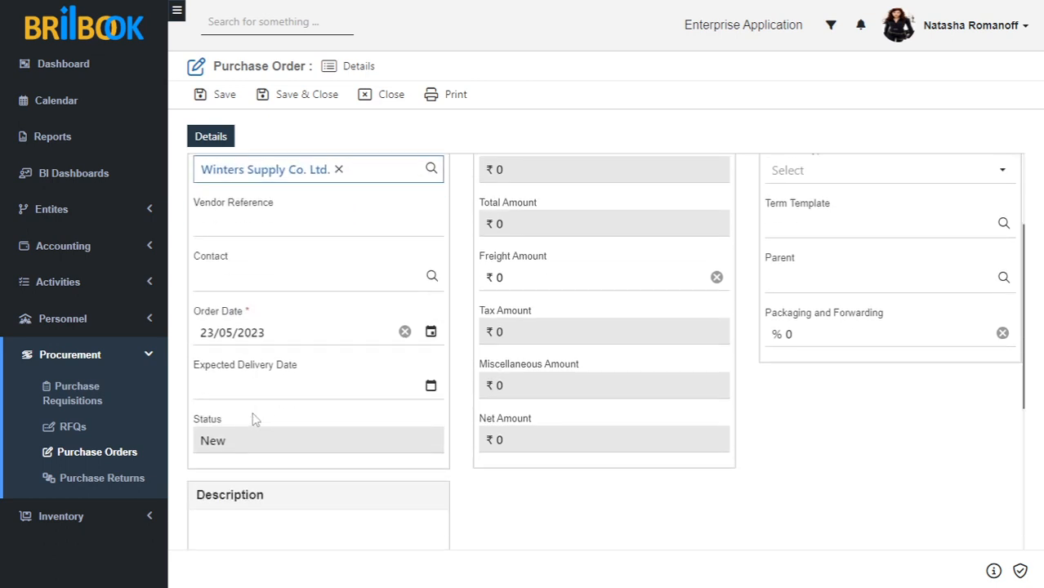
- Set the purchase order's expected delivery date to 23/05/2023 7:14 PM
{"action": "left_click", "coordinate": [430, 388]}
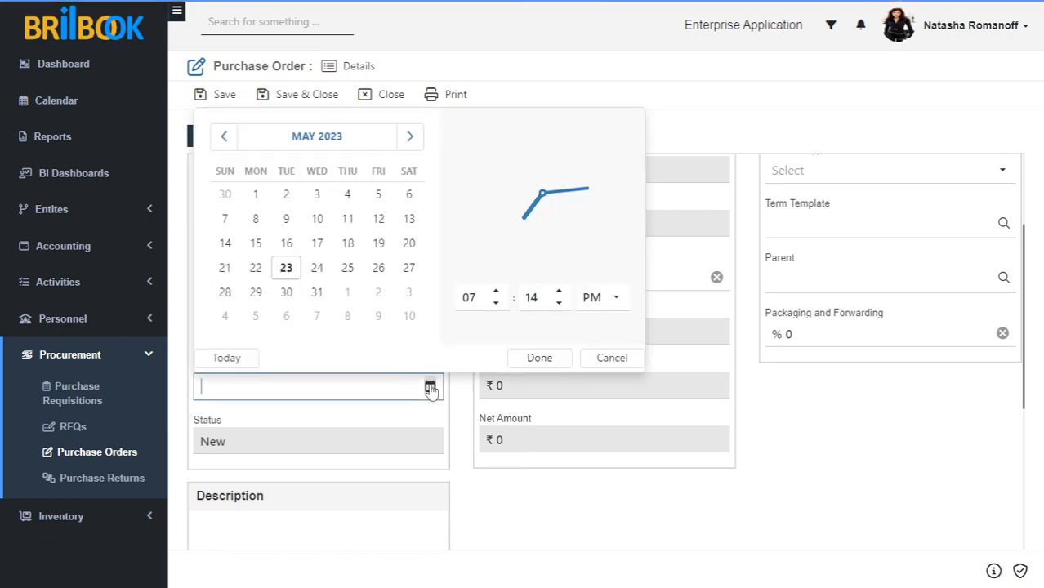
{"action": "left_click", "coordinate": [286, 268]}
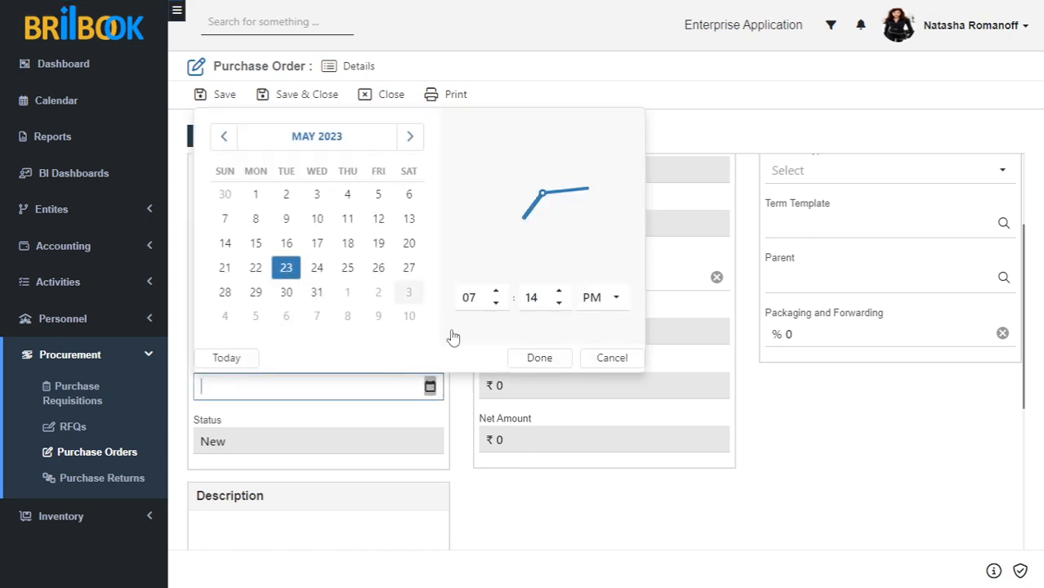
{"action": "left_click", "coordinate": [535, 358]}
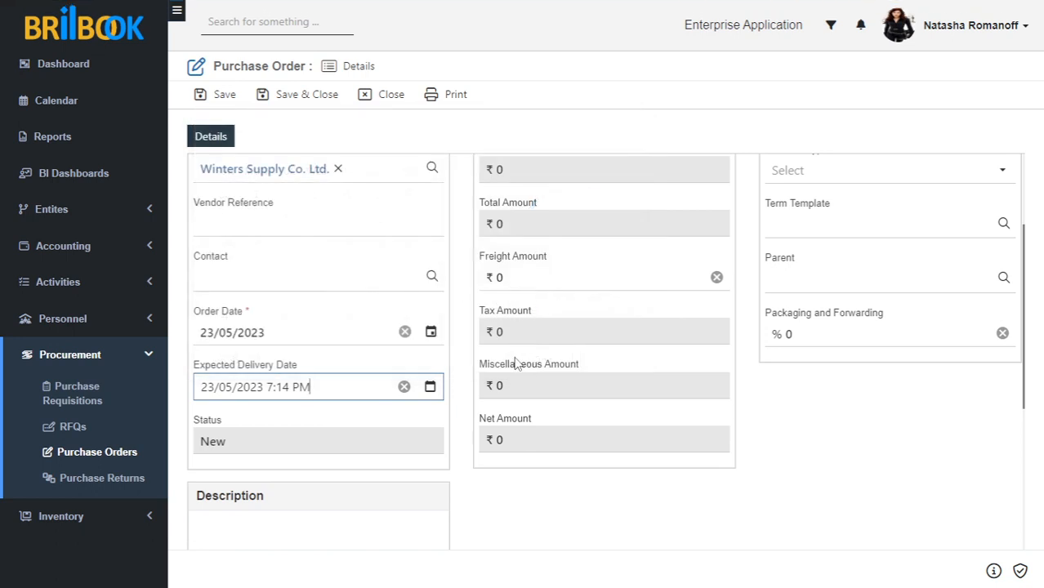
- Change the purchase order's expected delivery date to 24/05/2023 7:14 PM
{"action": "left_click", "coordinate": [430, 389]}
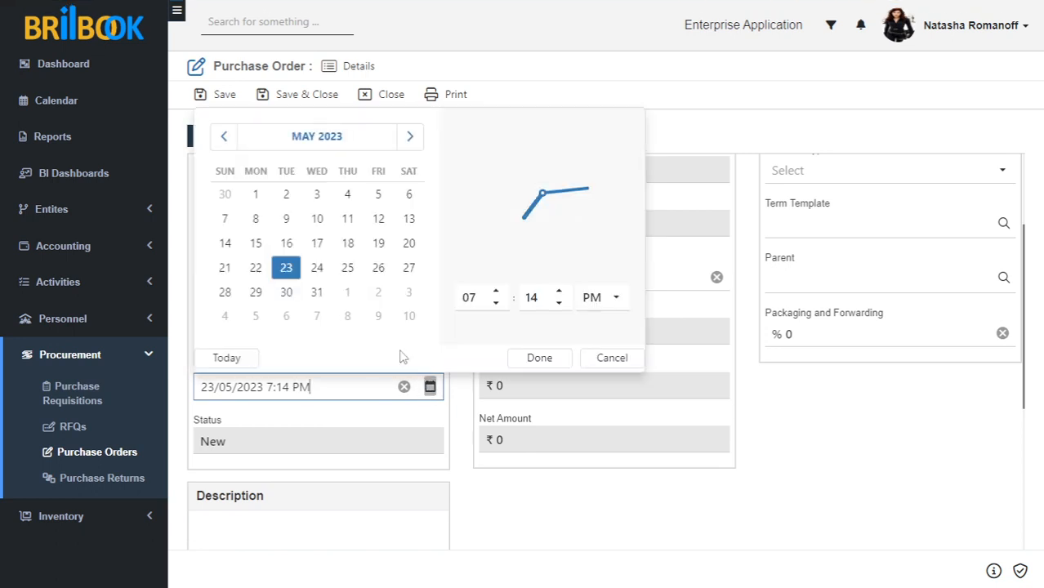
{"action": "left_click", "coordinate": [317, 268]}
{"action": "left_click", "coordinate": [537, 359]}
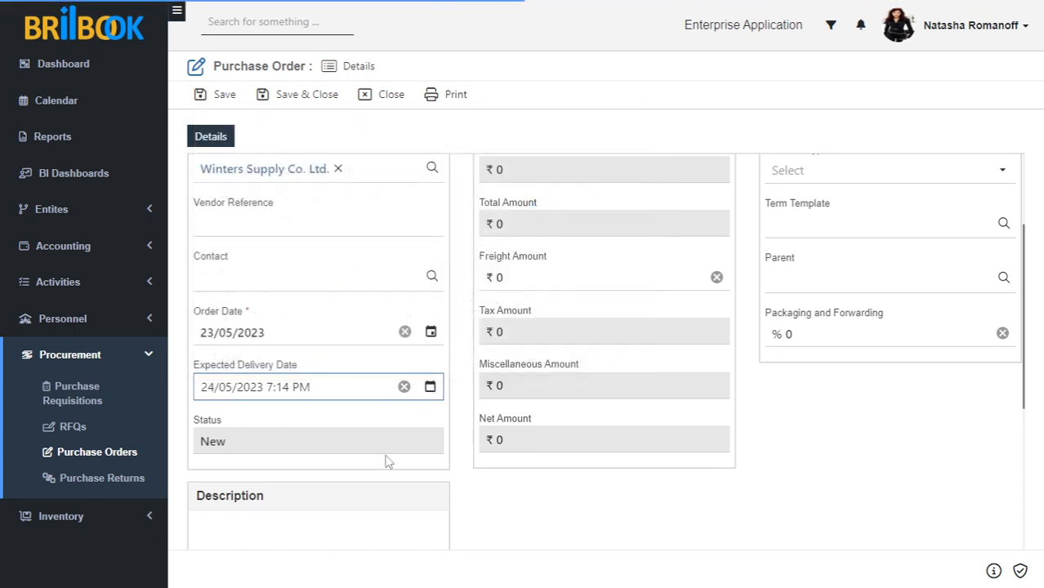
- Examine the currencies that can be chosen for the purchase order
{"action": "scroll", "coordinate": [823, 446], "scroll_direction": "up", "scroll_amount": 1}
{"action": "scroll", "coordinate": [824, 446], "scroll_direction": "up", "scroll_amount": 1}
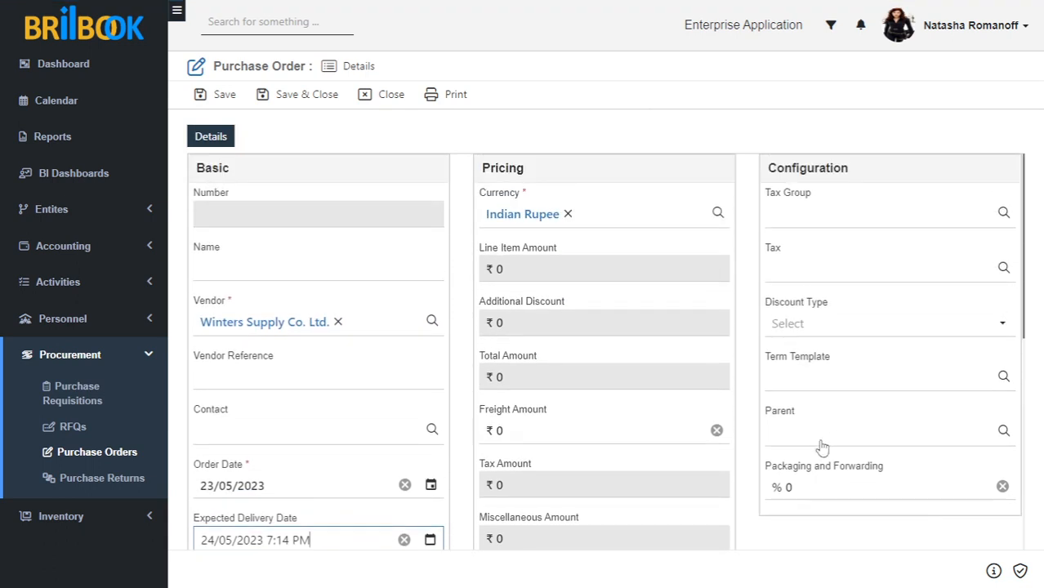
{"action": "left_click", "coordinate": [719, 214]}
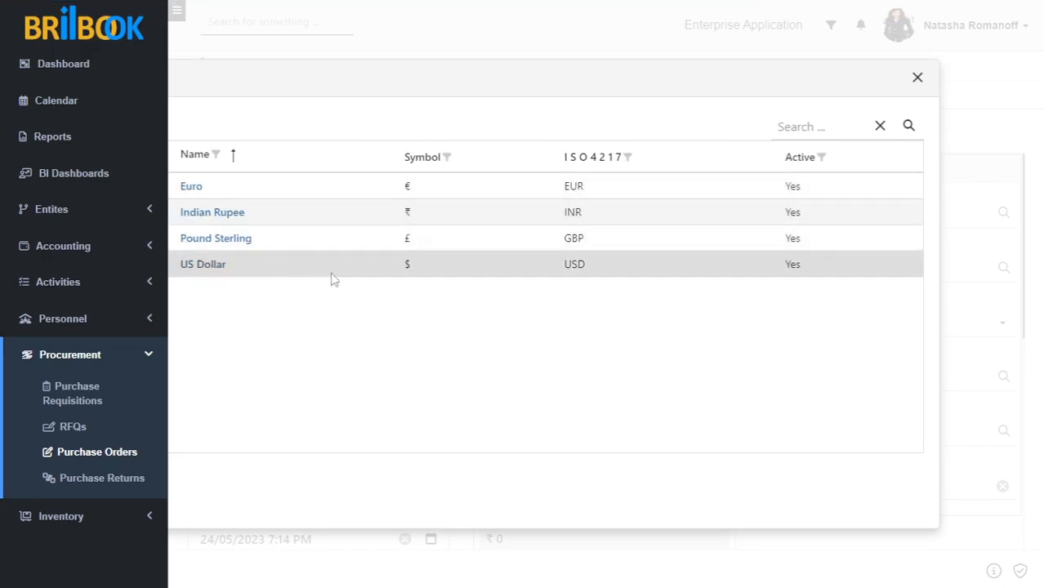
{"action": "left_click", "coordinate": [918, 77]}
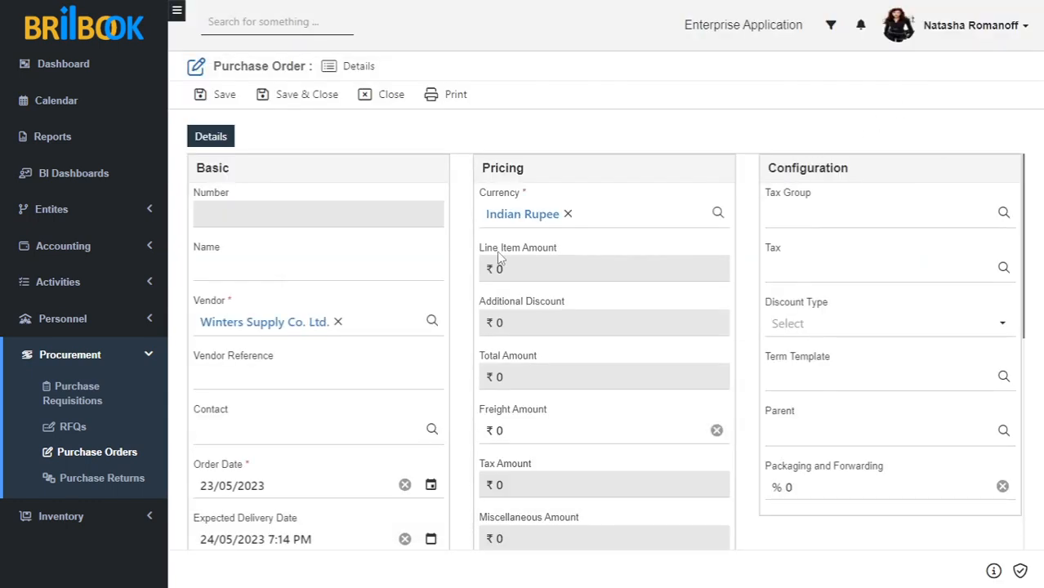
- Save the purchase order and start a new purchase order line for it
{"action": "left_click", "coordinate": [206, 104]}
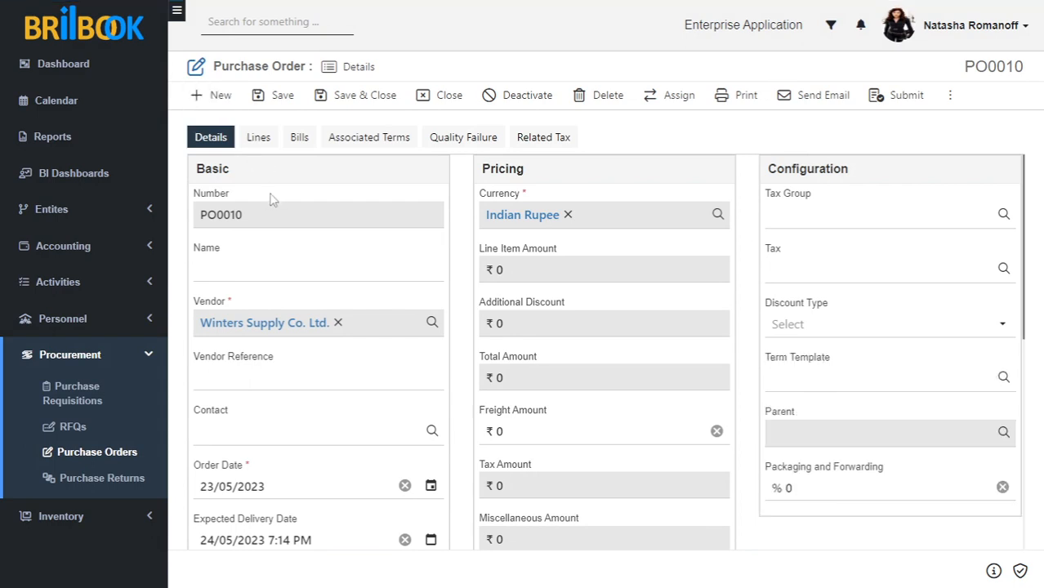
{"action": "left_click", "coordinate": [256, 140]}
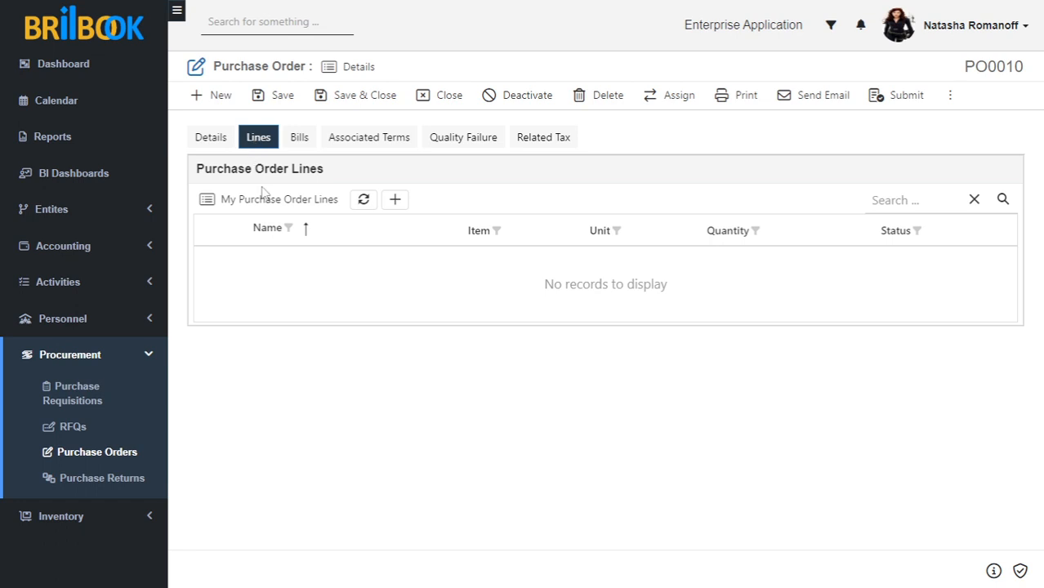
{"action": "left_click", "coordinate": [395, 205]}
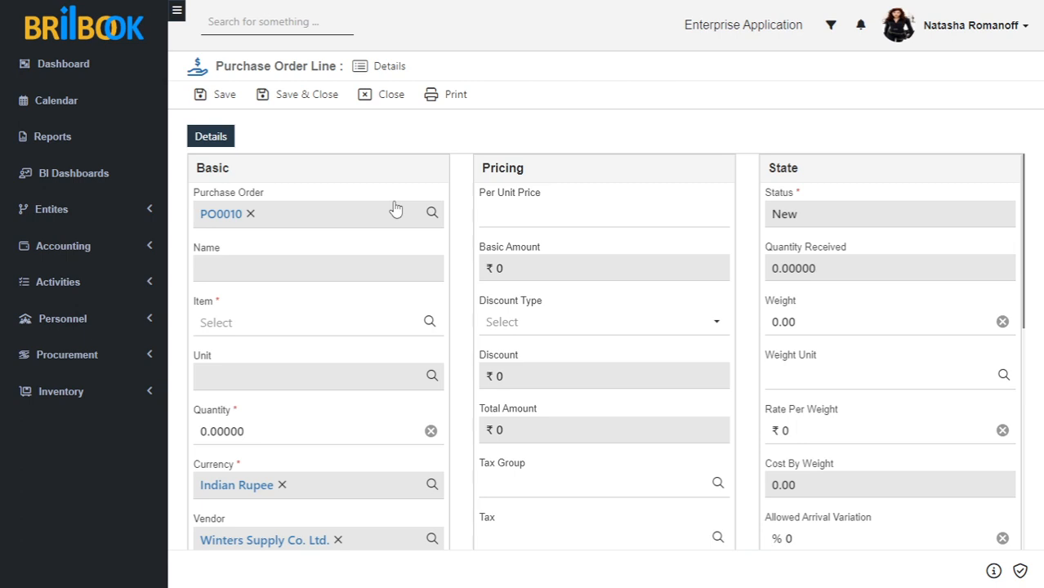
- Set the purchase order line's item to the Body component from the active components
{"action": "left_click", "coordinate": [309, 325]}
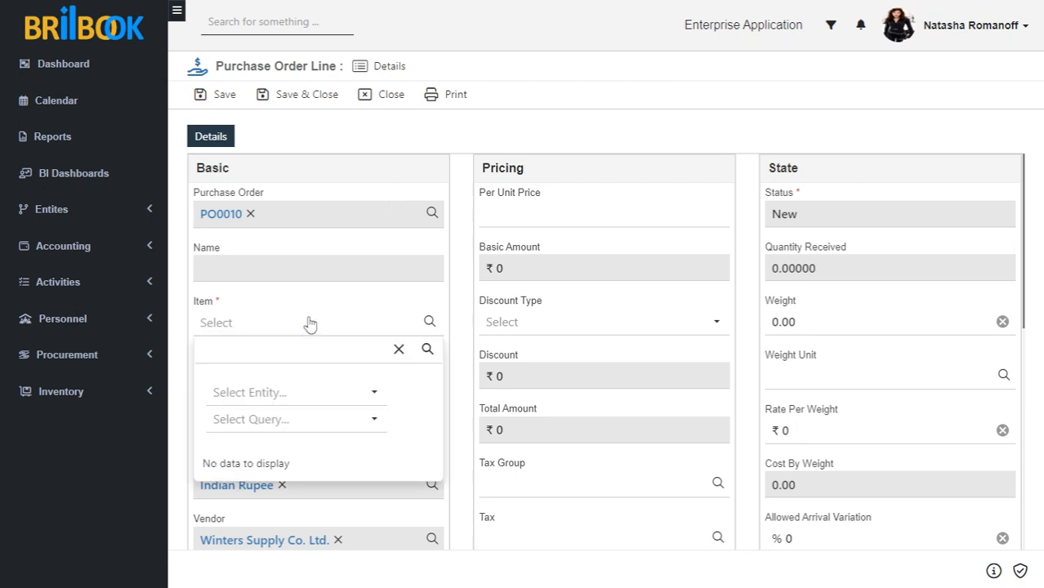
{"action": "left_click", "coordinate": [294, 394]}
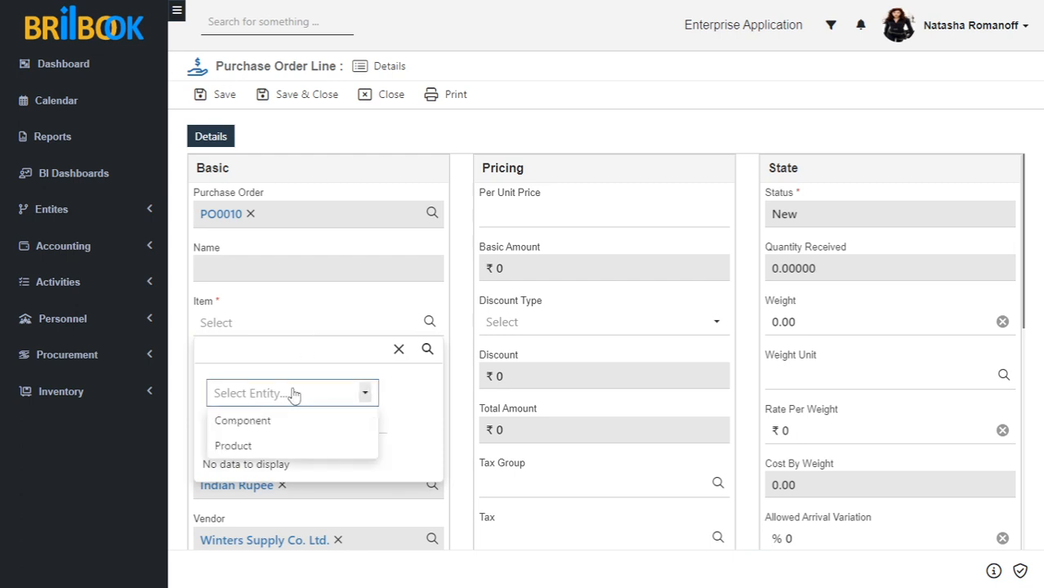
{"action": "left_click", "coordinate": [280, 420]}
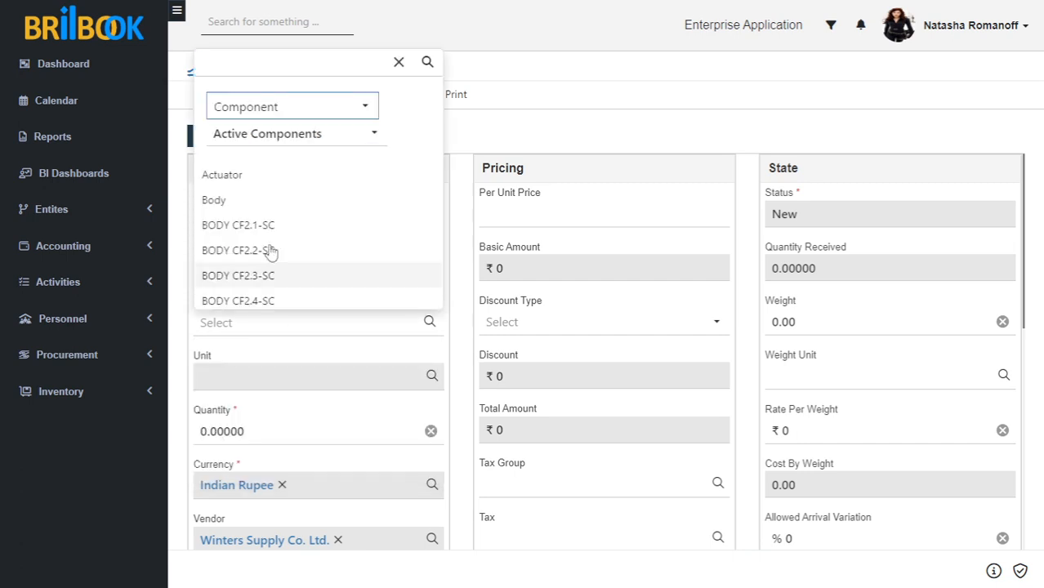
{"action": "left_click", "coordinate": [249, 200]}
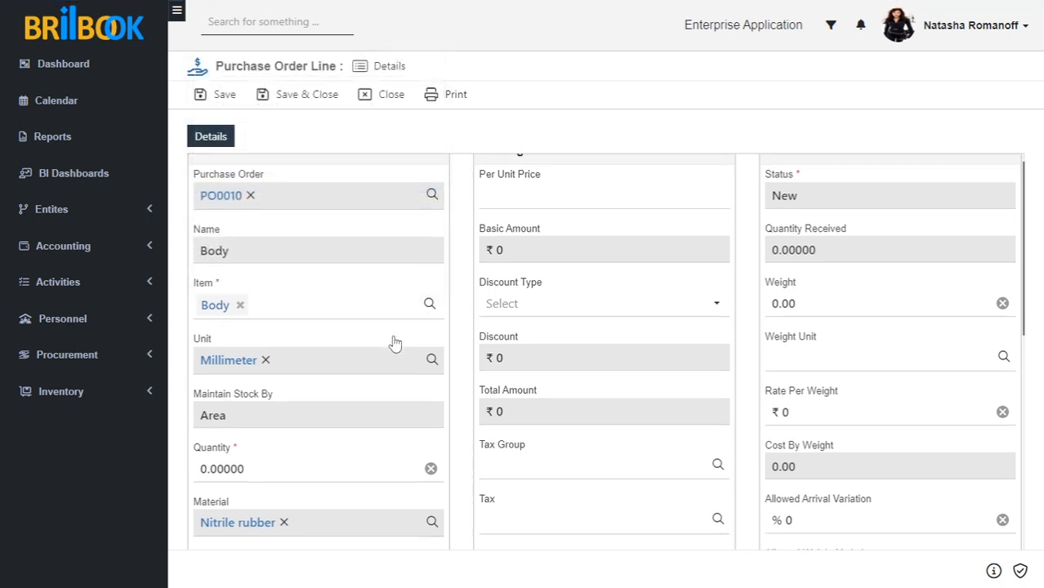
- Set the purchase order line's quantity to 10
{"action": "scroll", "coordinate": [392, 343], "scroll_direction": "down", "scroll_amount": 2}
{"action": "left_click", "coordinate": [206, 334]}
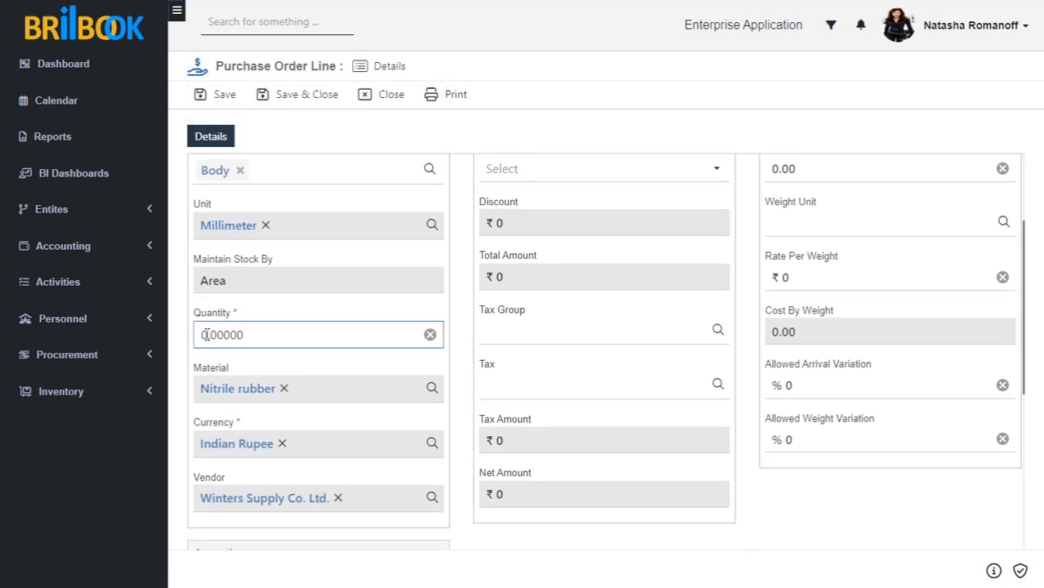
{"action": "type", "text": "10"}
{"action": "left_click", "coordinate": [464, 331]}
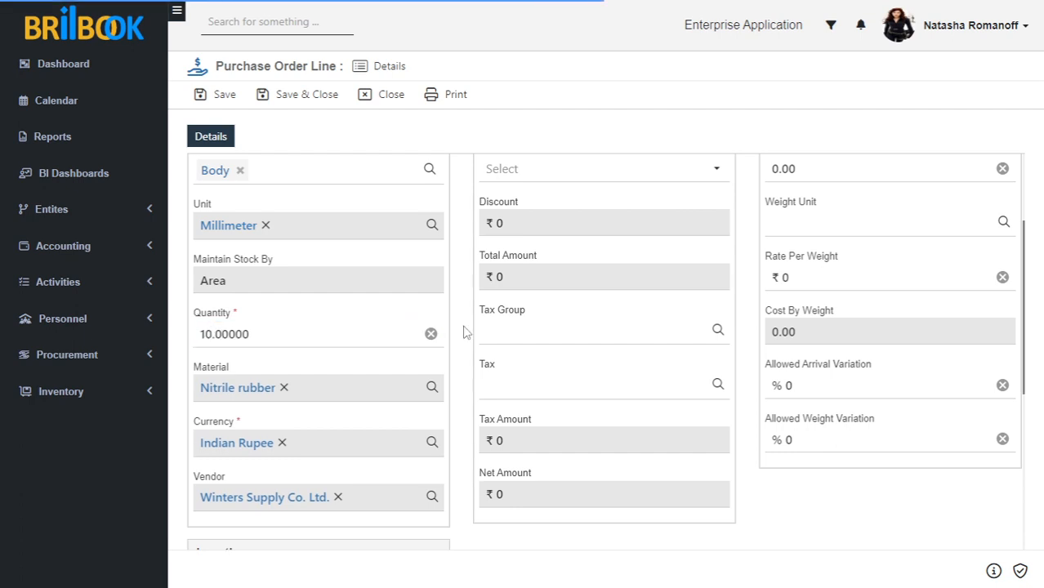
- Set the line's location to the site named Site and the warehouse named Warehouse
{"action": "scroll", "coordinate": [460, 336], "scroll_direction": "down", "scroll_amount": 1}
{"action": "scroll", "coordinate": [459, 336], "scroll_direction": "down", "scroll_amount": 2}
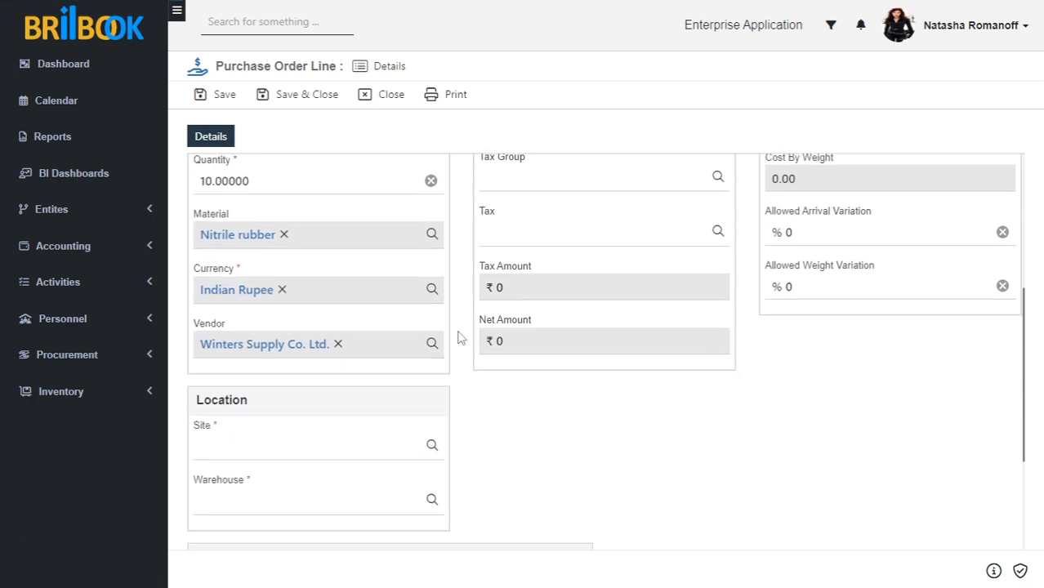
{"action": "left_click", "coordinate": [362, 450]}
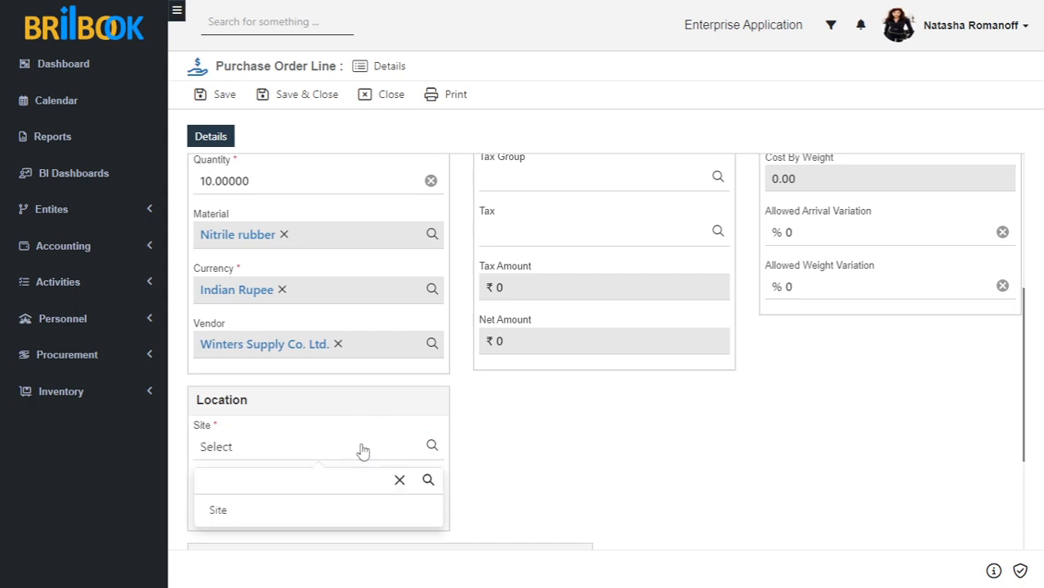
{"action": "left_click", "coordinate": [307, 509]}
{"action": "left_click", "coordinate": [299, 503]}
{"action": "left_click", "coordinate": [291, 469]}
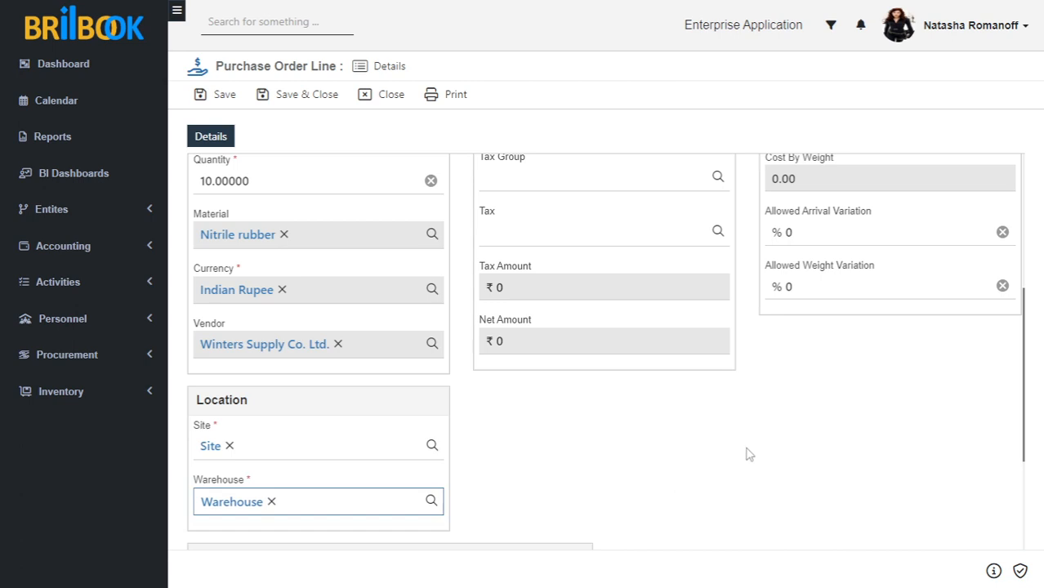
- Set the line's per unit price to ₹1,200
{"action": "scroll", "coordinate": [746, 454], "scroll_direction": "up", "scroll_amount": 4}
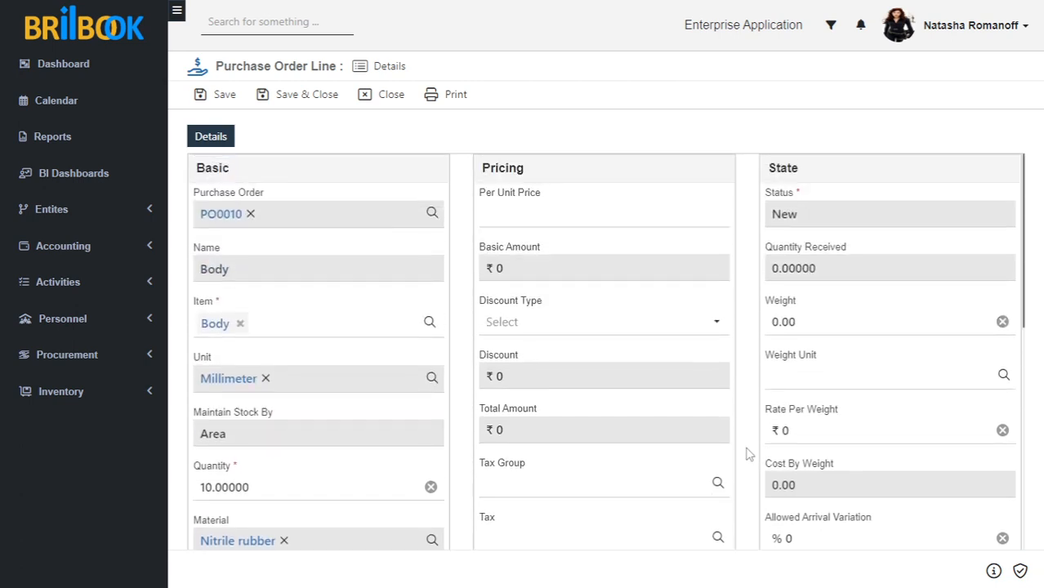
{"action": "left_click", "coordinate": [493, 215]}
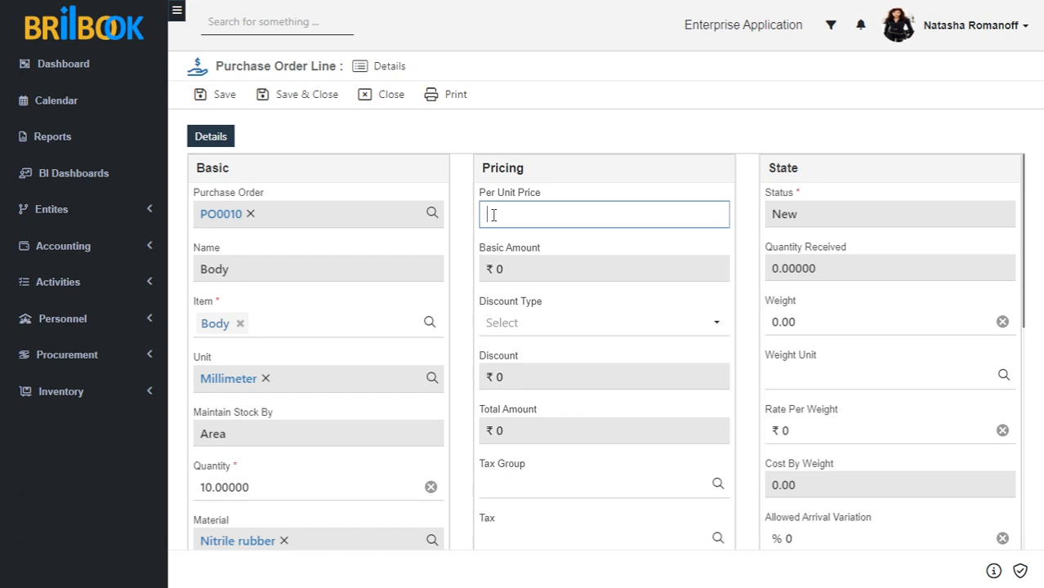
{"action": "type", "text": "1200"}
{"action": "left_click", "coordinate": [522, 143]}
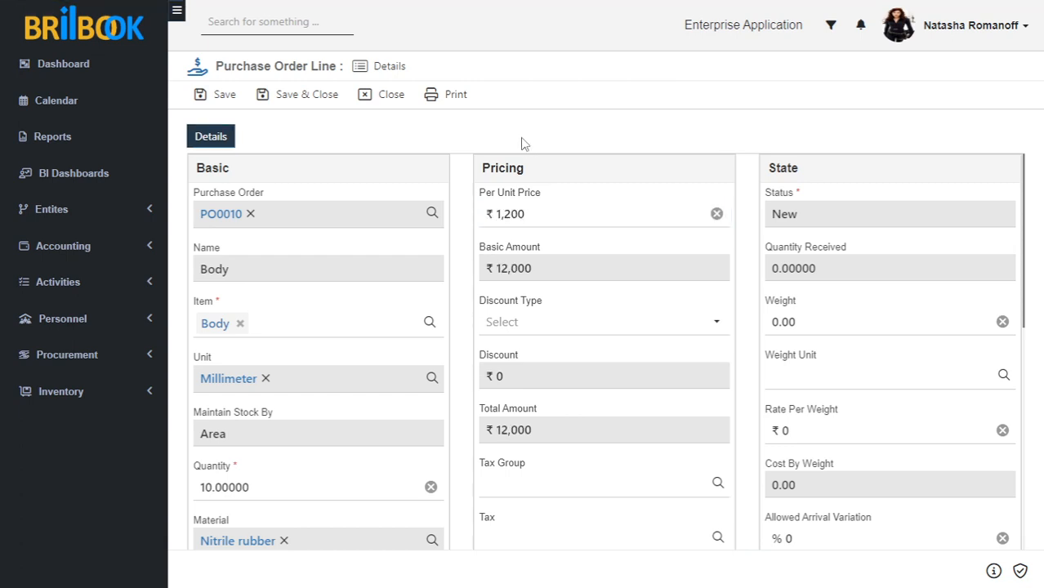
- Try Percentage as the line's discount type, and switch it to Amount
{"action": "left_click", "coordinate": [547, 336]}
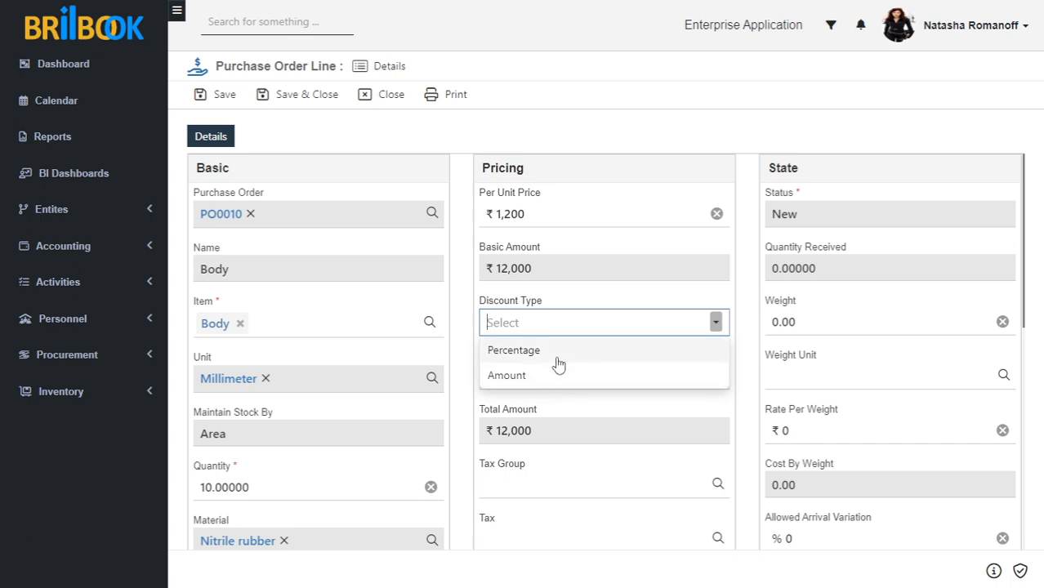
{"action": "left_click", "coordinate": [555, 353]}
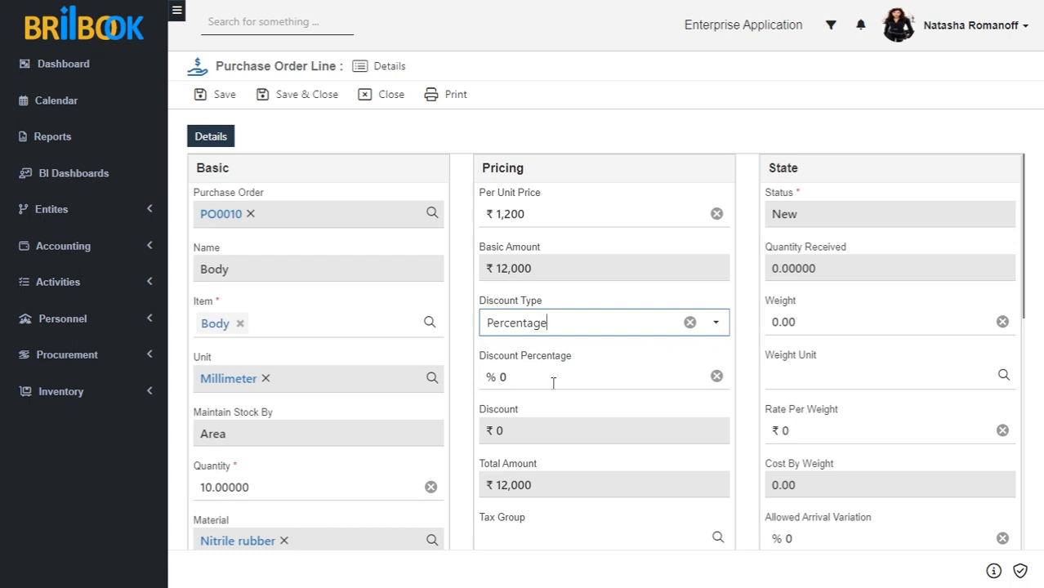
{"action": "left_click", "coordinate": [566, 328]}
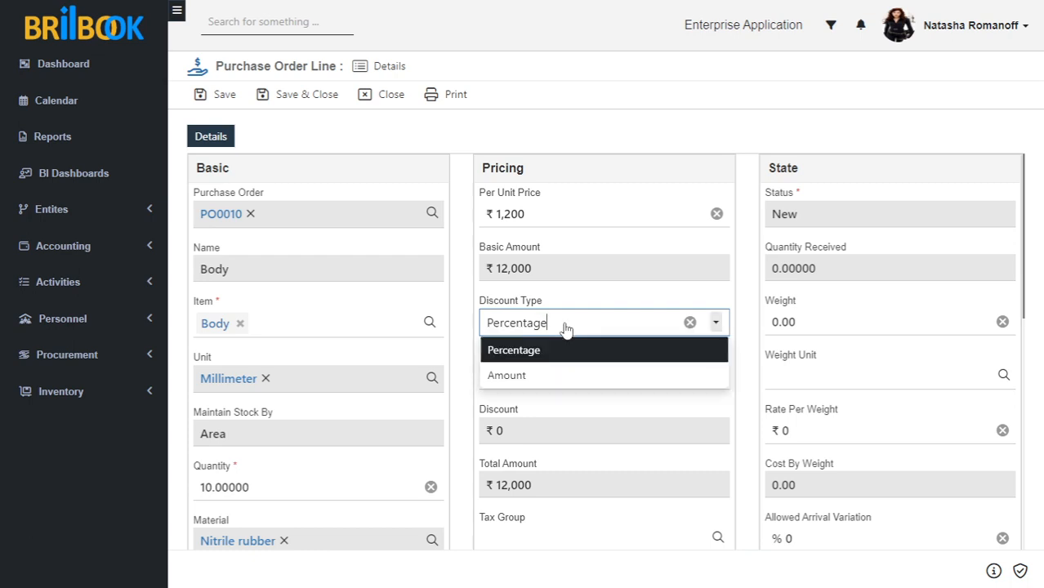
{"action": "left_click", "coordinate": [529, 377]}
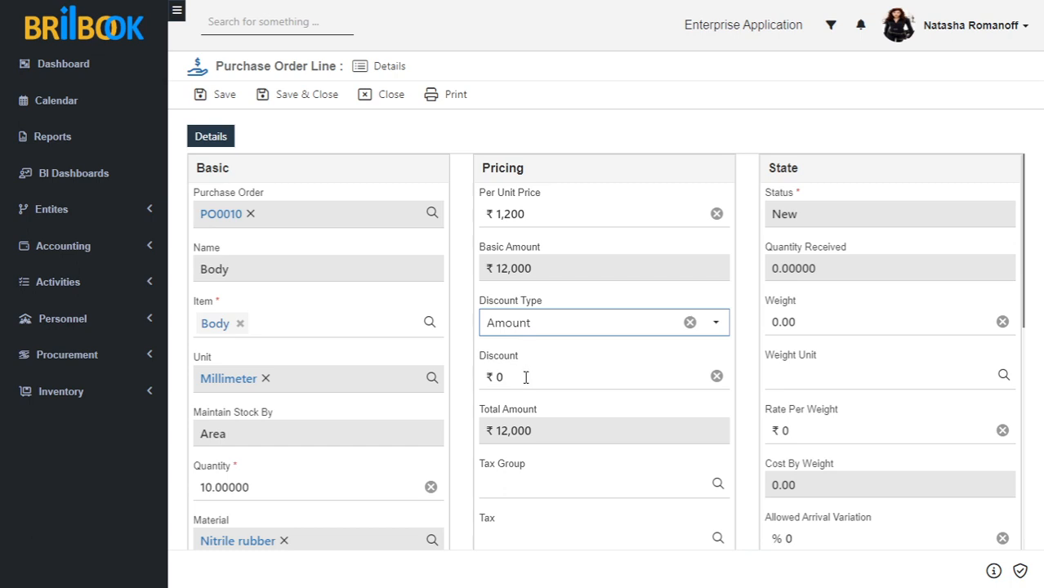
- Set the purchase order line's discount amount to ₹148
{"action": "left_click", "coordinate": [521, 377]}
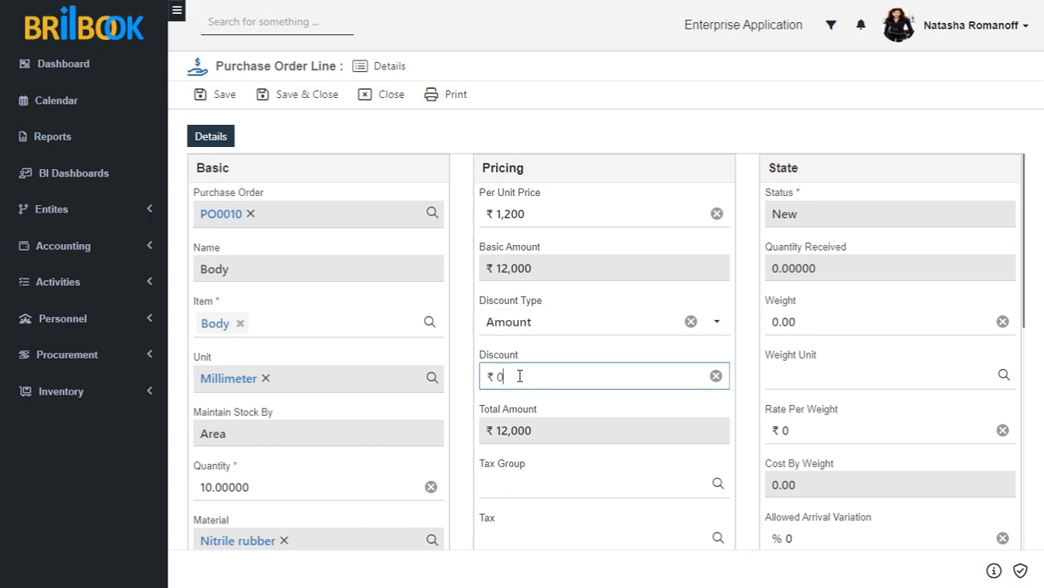
{"action": "type", "text": "148"}
- Examine the options offered for the purchase order line's tax group and tax without choosing any
{"action": "left_click", "coordinate": [573, 482]}
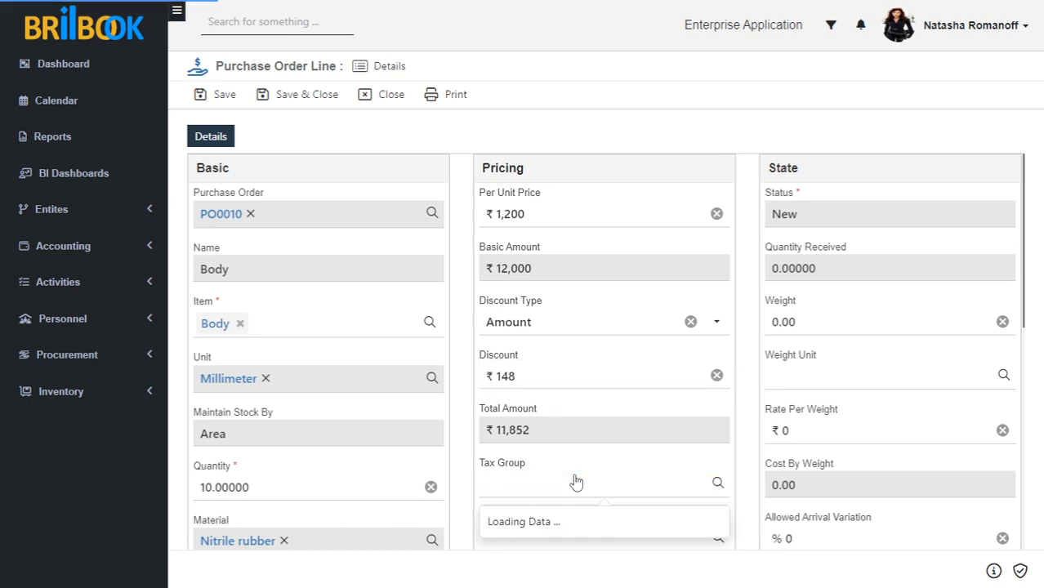
{"action": "scroll", "coordinate": [574, 481], "scroll_direction": "down", "scroll_amount": 1}
{"action": "scroll", "coordinate": [575, 482], "scroll_direction": "down", "scroll_amount": 2}
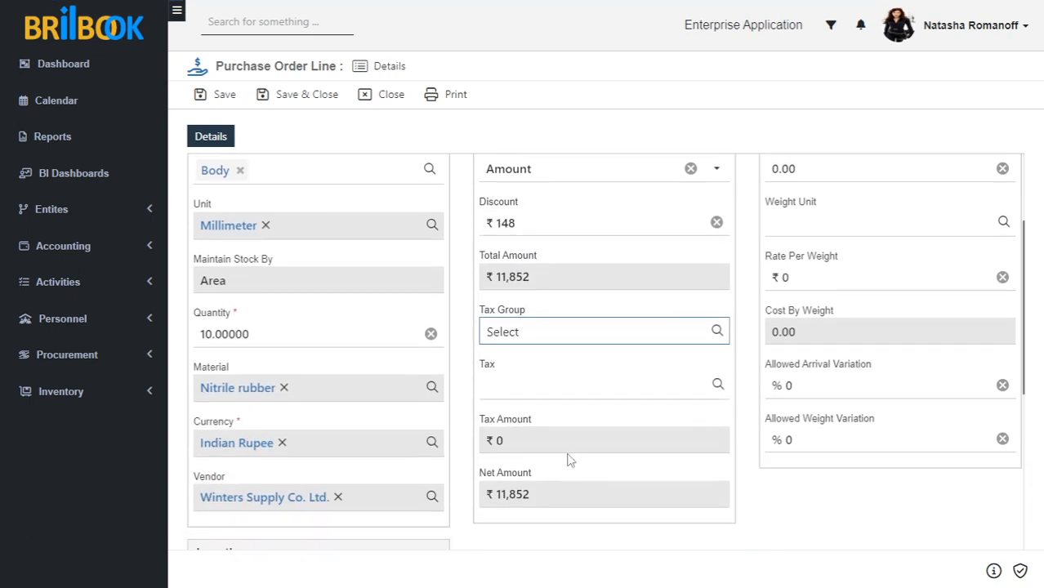
{"action": "left_click", "coordinate": [535, 331]}
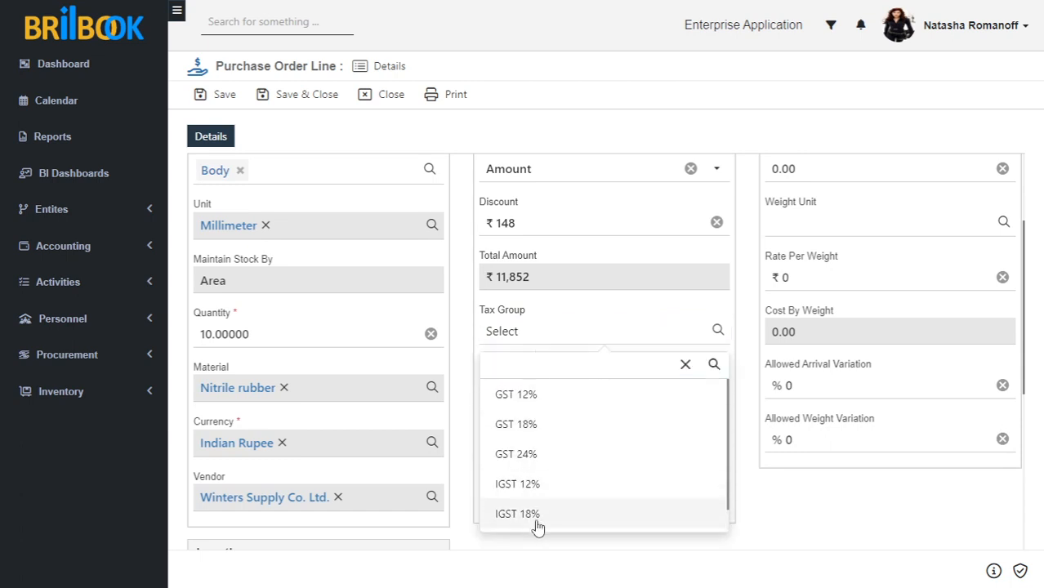
{"action": "left_click", "coordinate": [581, 553]}
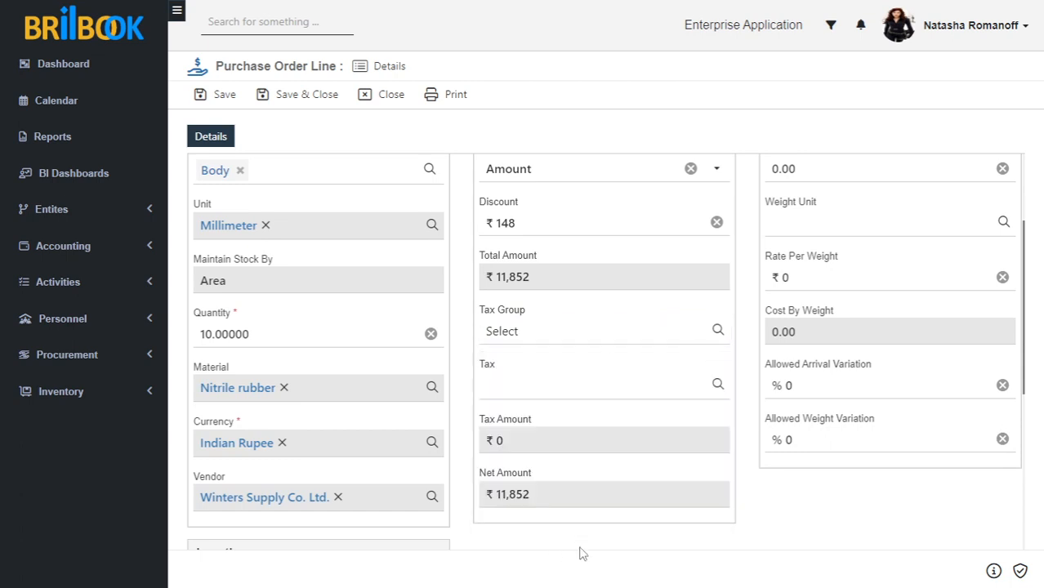
{"action": "left_click", "coordinate": [518, 398]}
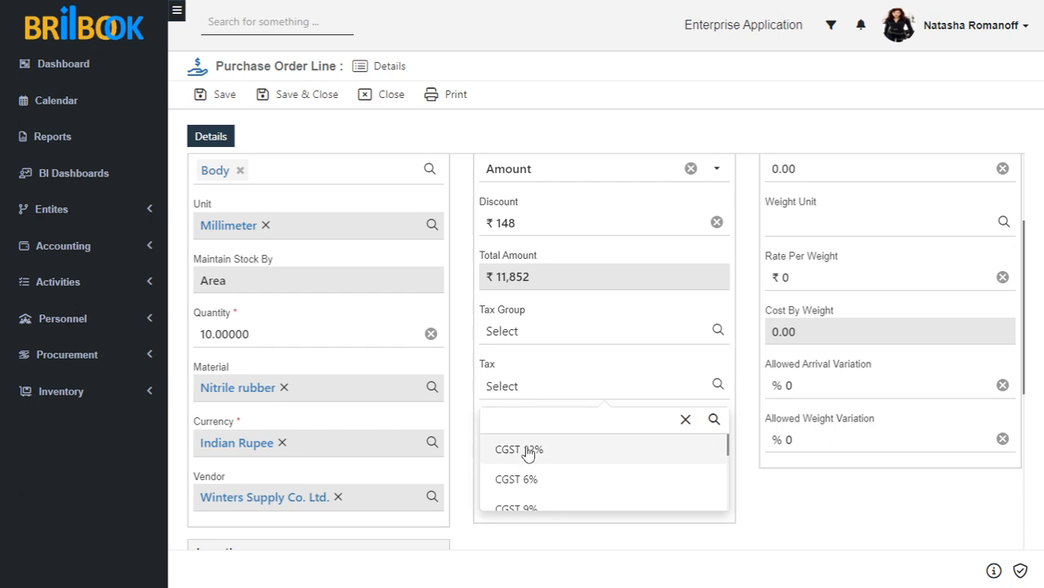
{"action": "left_click", "coordinate": [781, 501]}
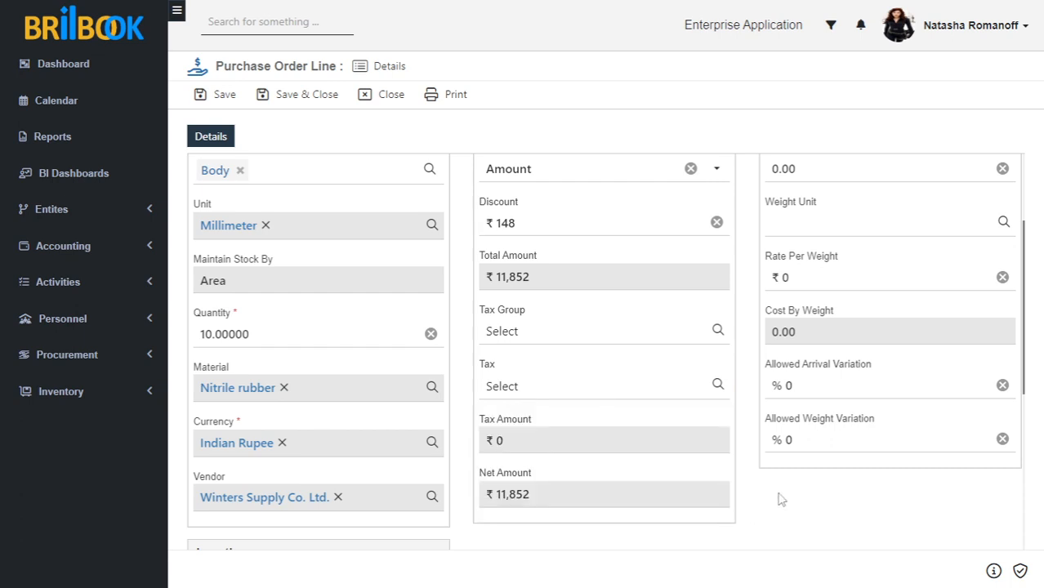
{"action": "scroll", "coordinate": [780, 498], "scroll_direction": "up", "scroll_amount": 3}
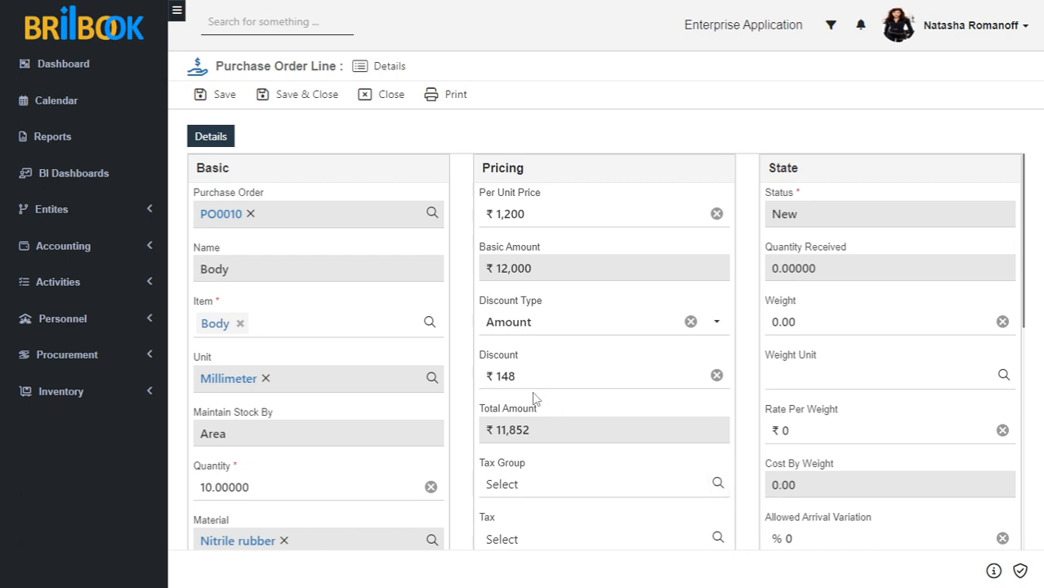
- Save and close the purchase order line, submit the purchase order, and check its status
{"action": "left_click", "coordinate": [298, 104]}
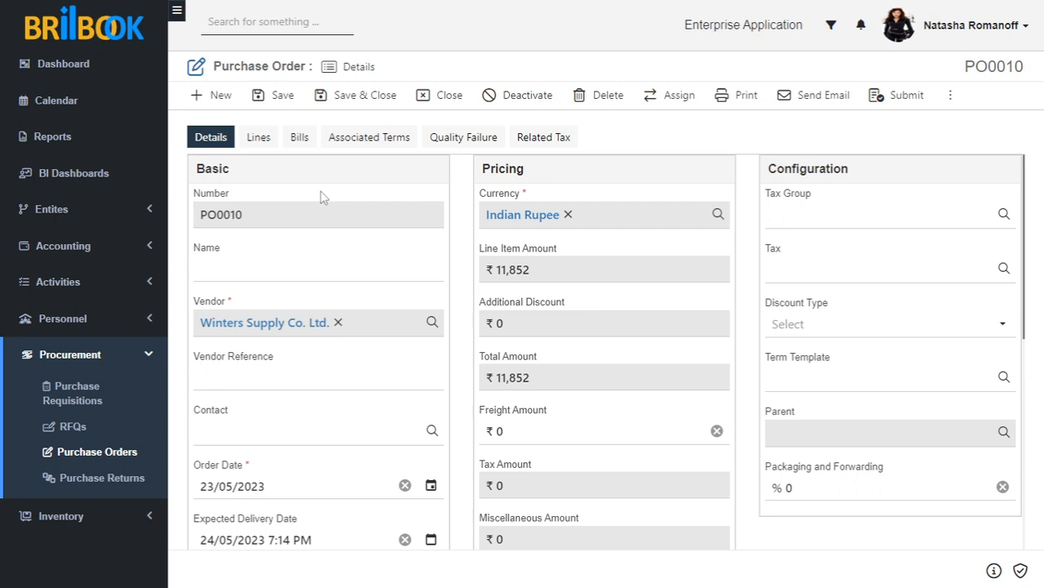
{"action": "left_click", "coordinate": [883, 100]}
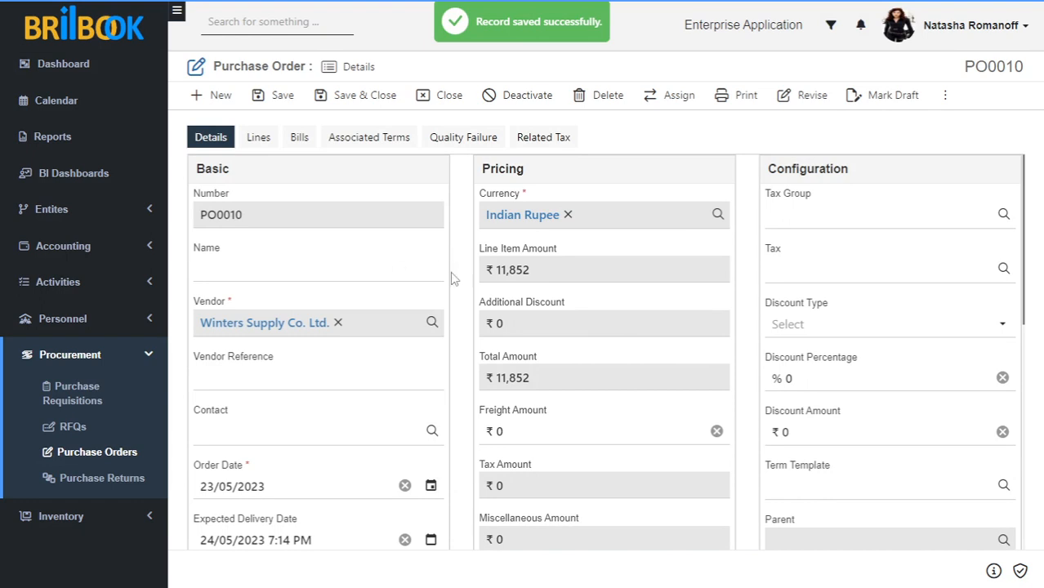
{"action": "scroll", "coordinate": [444, 288], "scroll_direction": "down", "scroll_amount": 5}
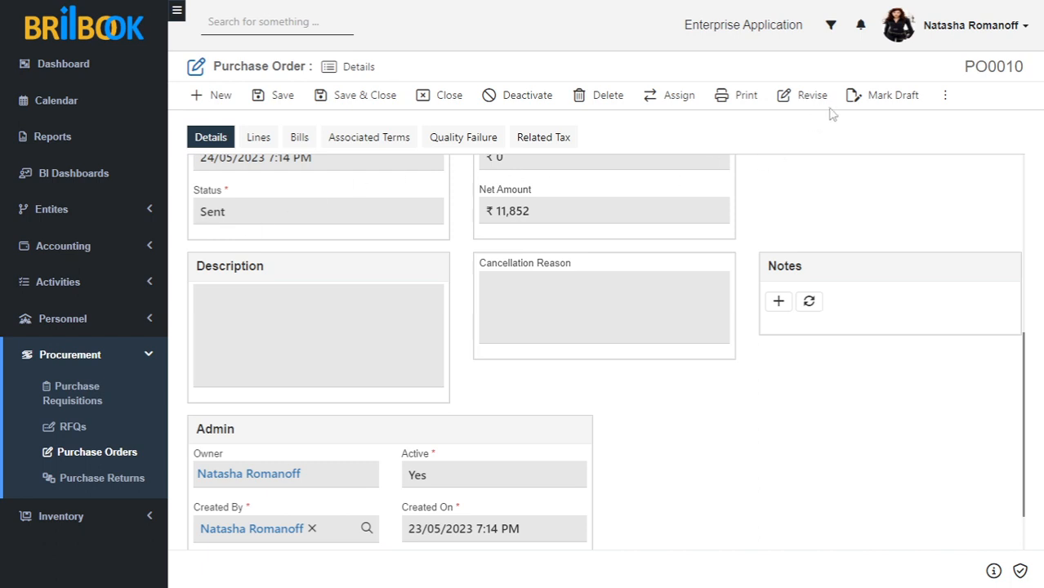
- Log out of the purchasing account and return to the login form
{"action": "left_click", "coordinate": [964, 33]}
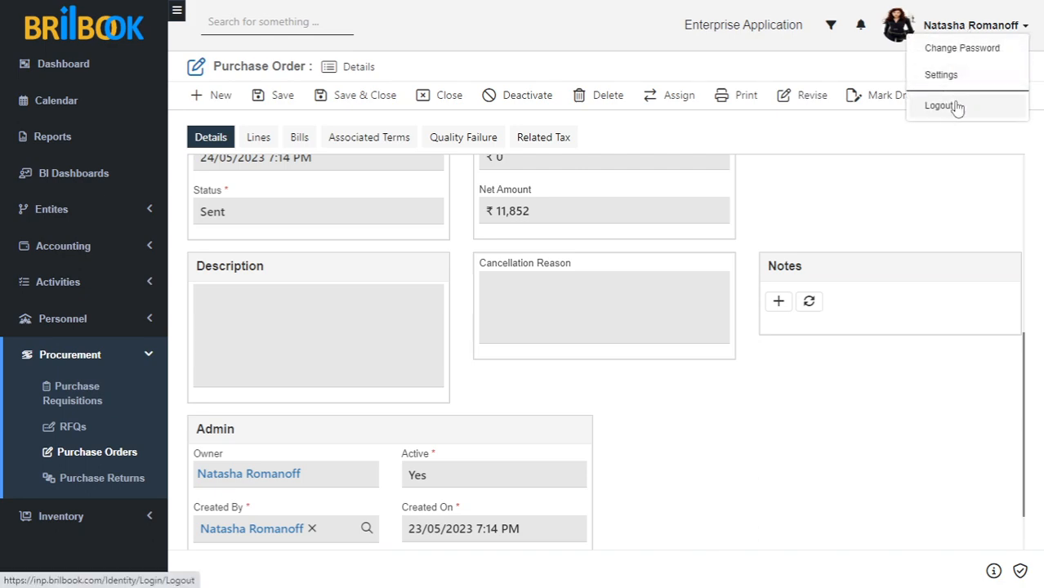
{"action": "left_click", "coordinate": [940, 105]}
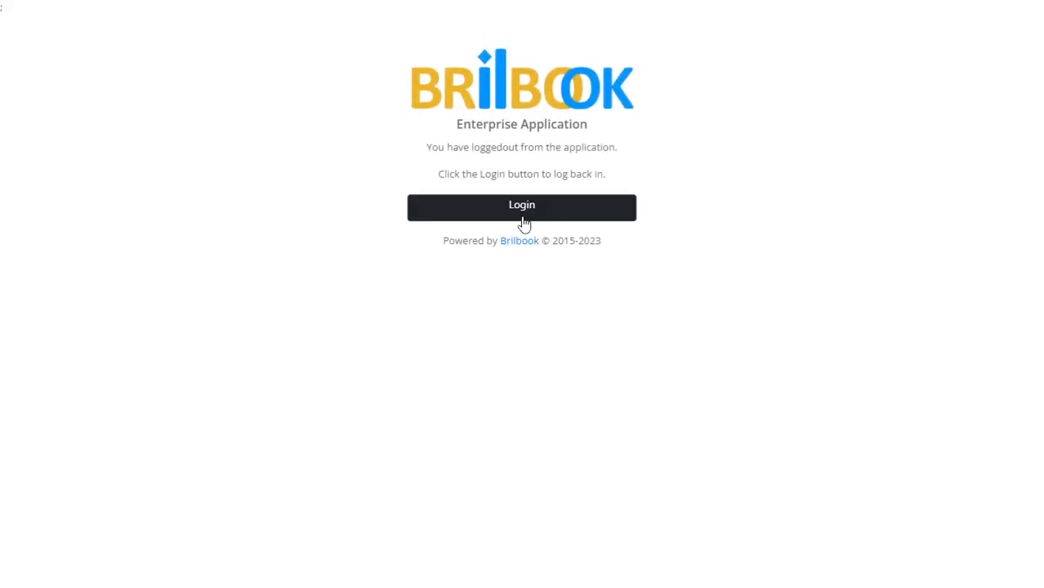
{"action": "left_click", "coordinate": [523, 222]}
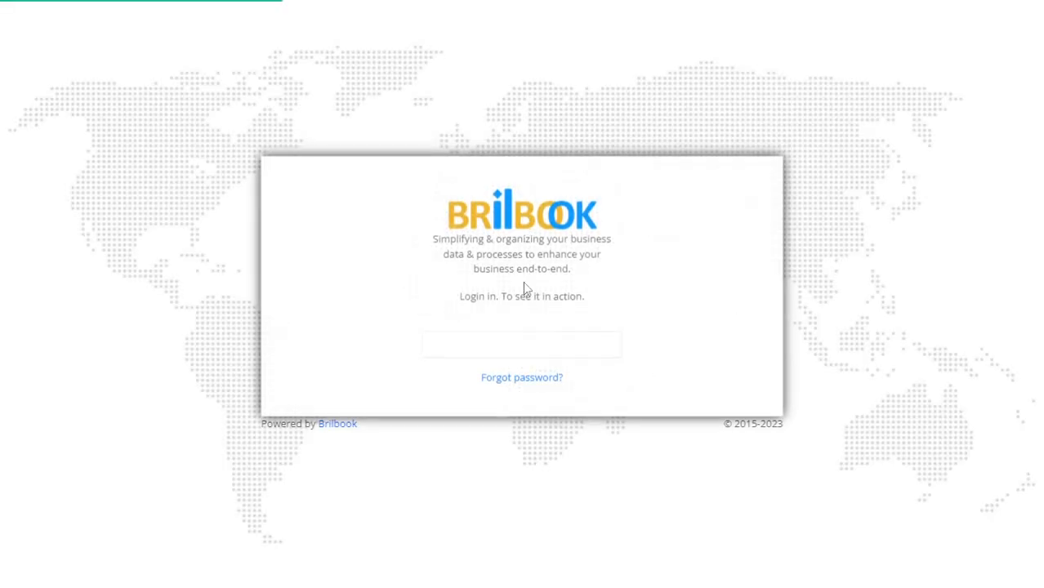
- Log in as inventoryuser1 using that account's saved password
{"action": "left_click_drag", "start_coordinate": [524, 292], "coordinate": [424, 294]}
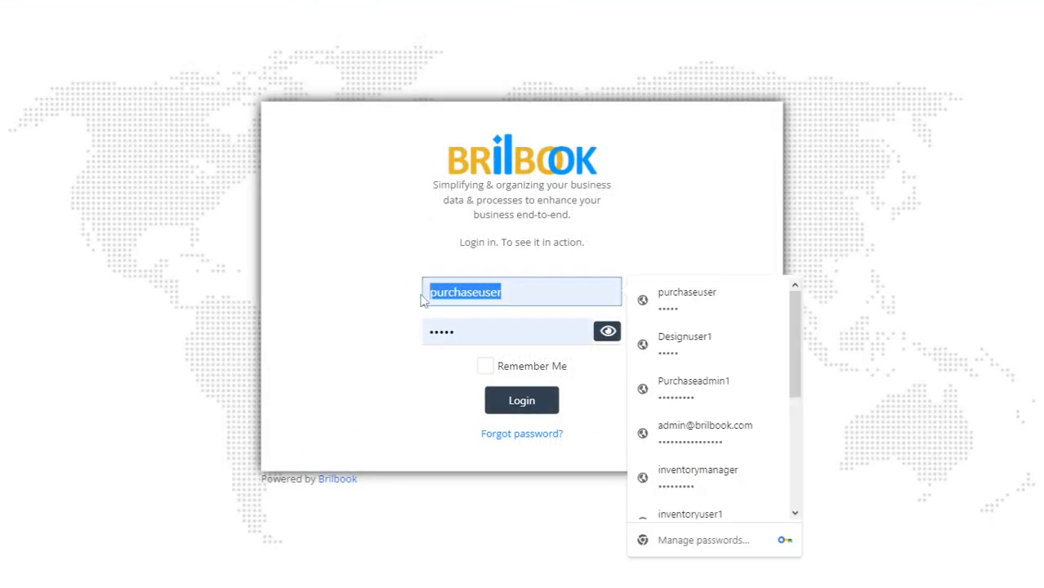
{"action": "key", "text": "BackSpace"}
{"action": "type", "text": "inventoryuser1"}
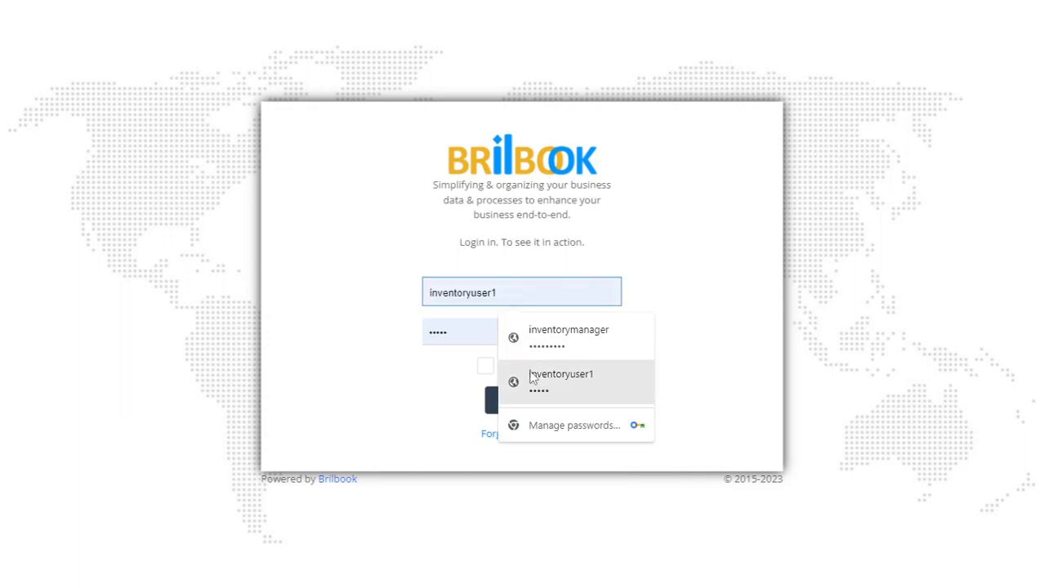
{"action": "left_click", "coordinate": [532, 378]}
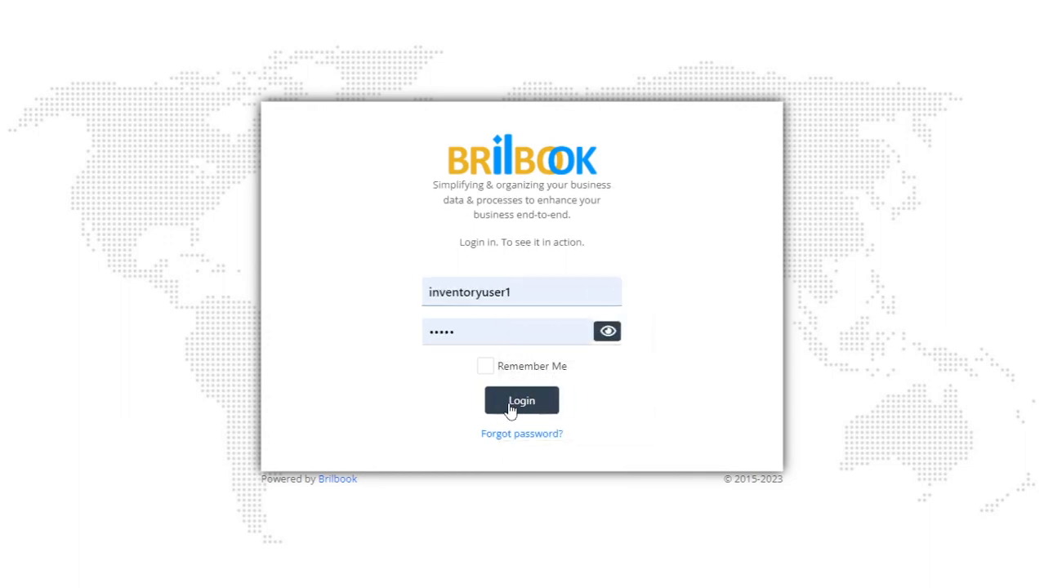
{"action": "left_click", "coordinate": [510, 404]}
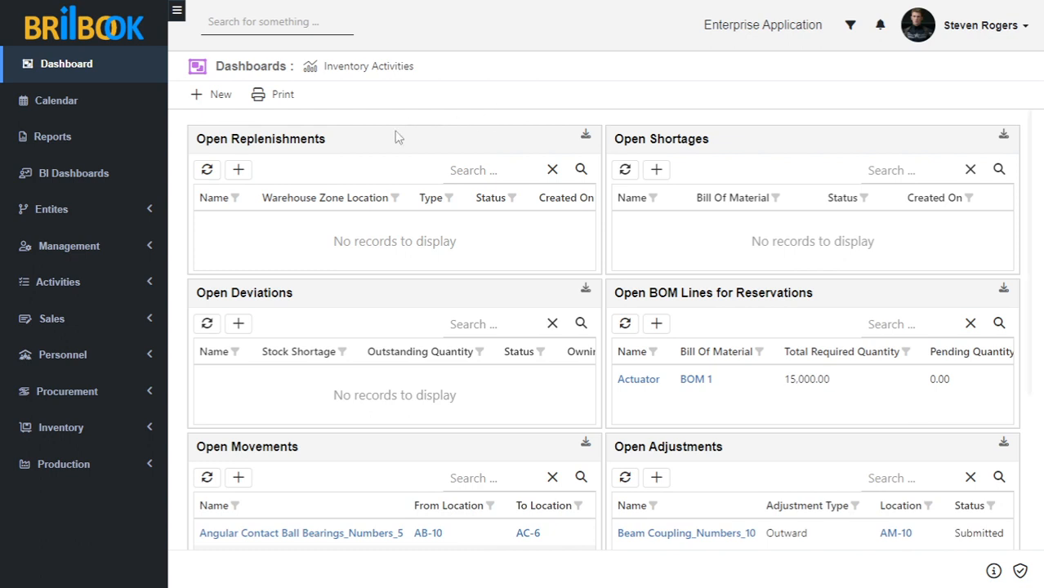
- Create a new inventory arrival dated 23/05/2023 7:20 PM
{"action": "left_click", "coordinate": [110, 437]}
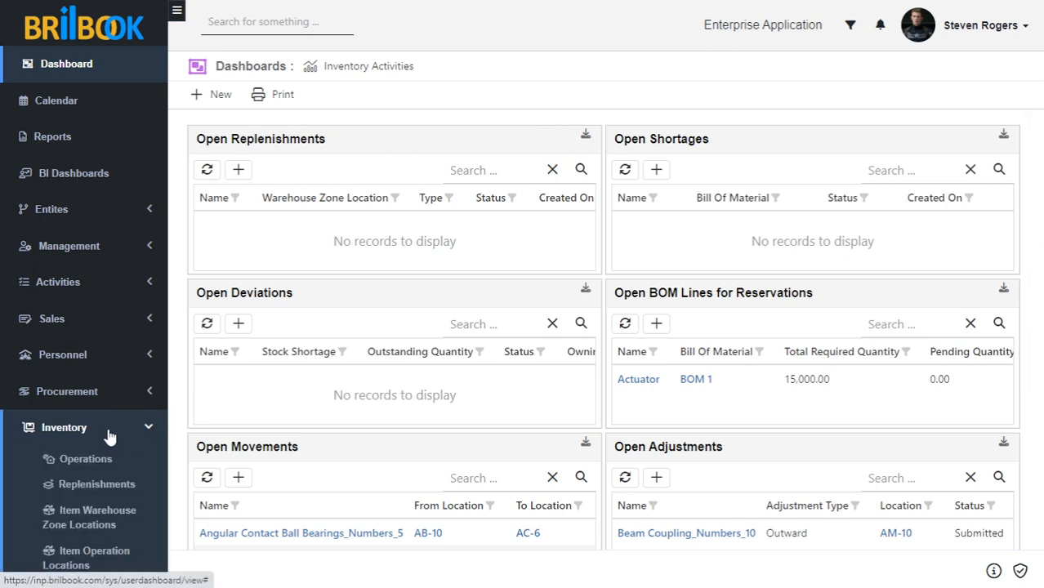
{"action": "scroll", "coordinate": [107, 434], "scroll_direction": "down", "scroll_amount": 3}
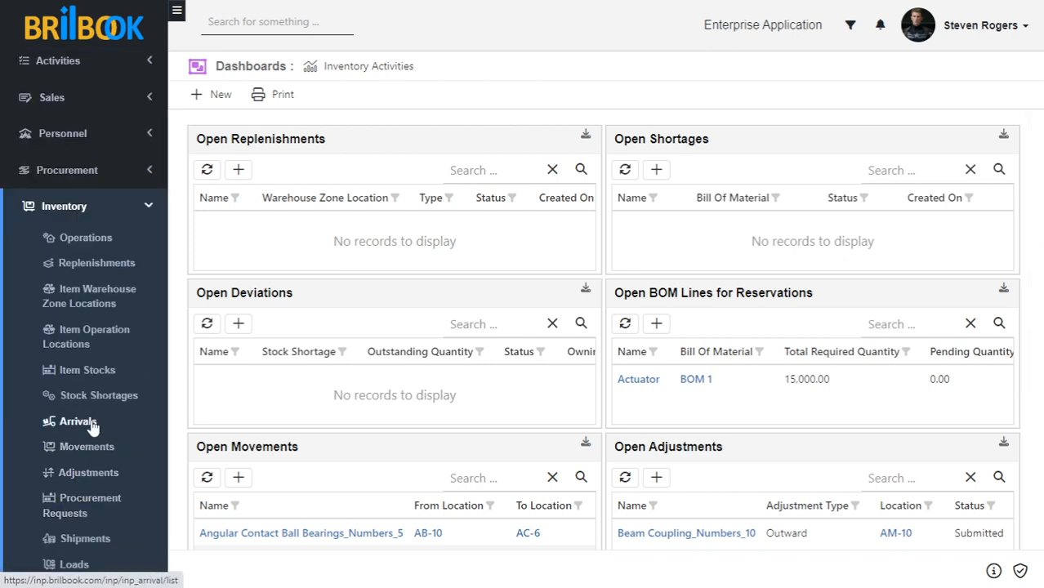
{"action": "left_click", "coordinate": [92, 427]}
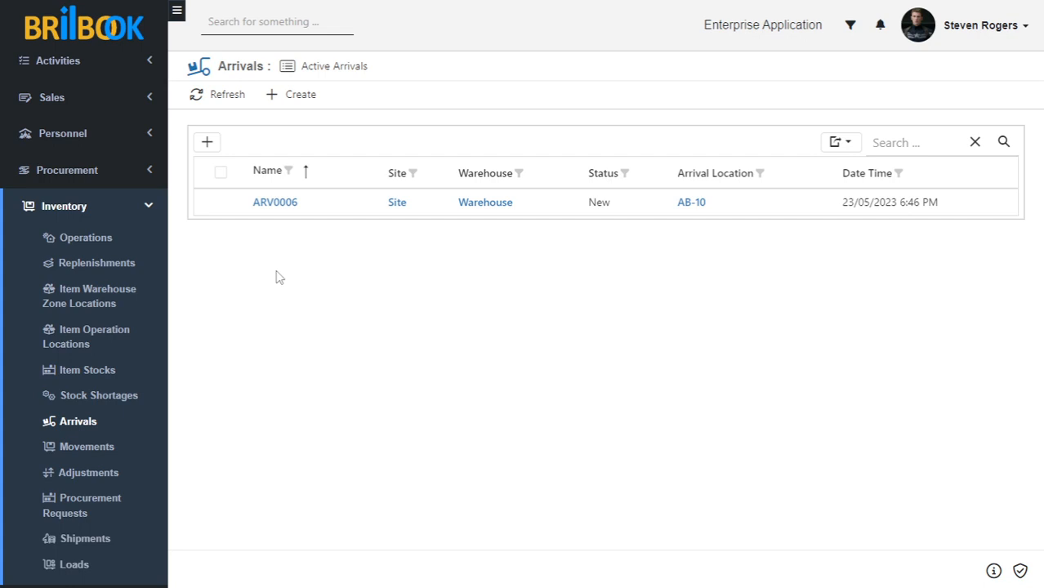
{"action": "left_click", "coordinate": [286, 97]}
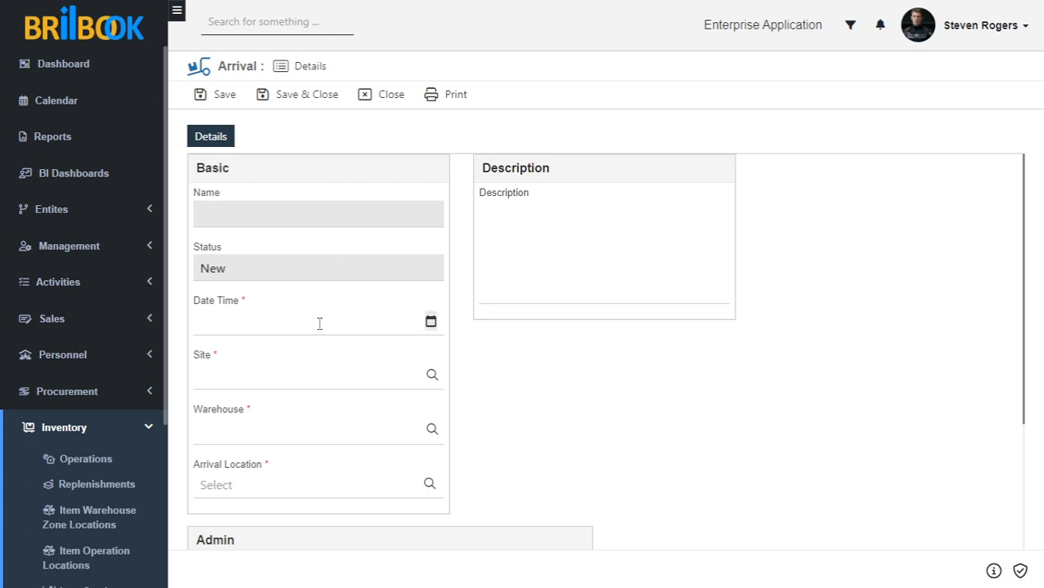
{"action": "left_click", "coordinate": [430, 322]}
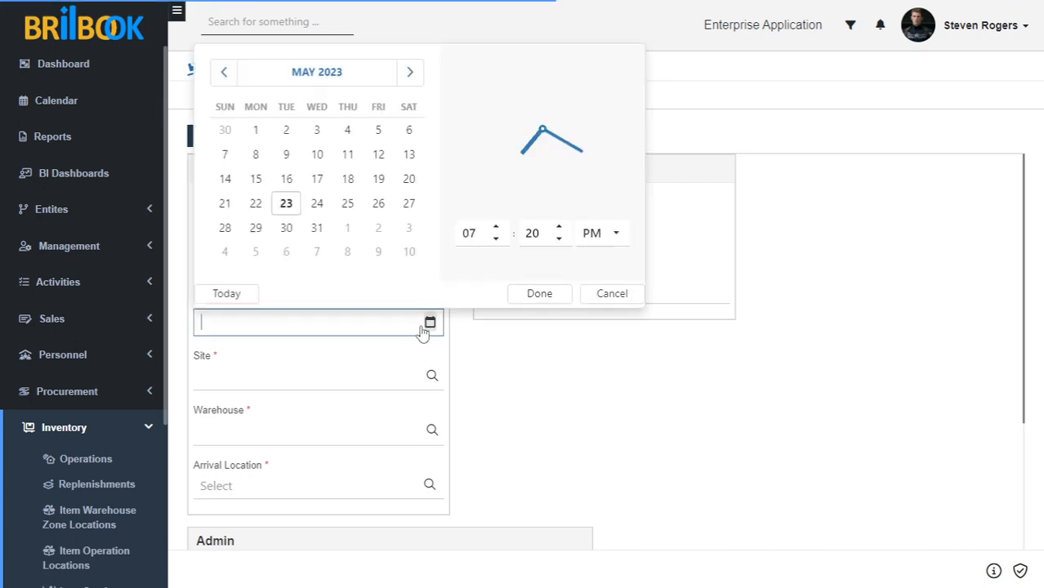
{"action": "left_click", "coordinate": [288, 204]}
{"action": "left_click", "coordinate": [540, 294]}
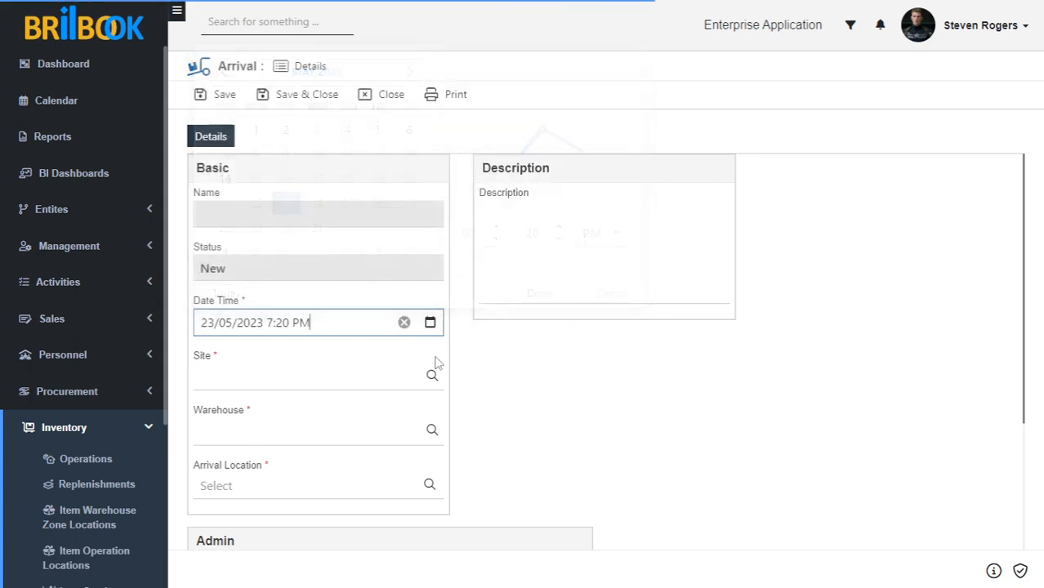
- Set the arrival's site to Site and its warehouse to Warehouse
{"action": "left_click", "coordinate": [385, 382]}
{"action": "left_click", "coordinate": [299, 436]}
{"action": "left_click", "coordinate": [261, 445]}
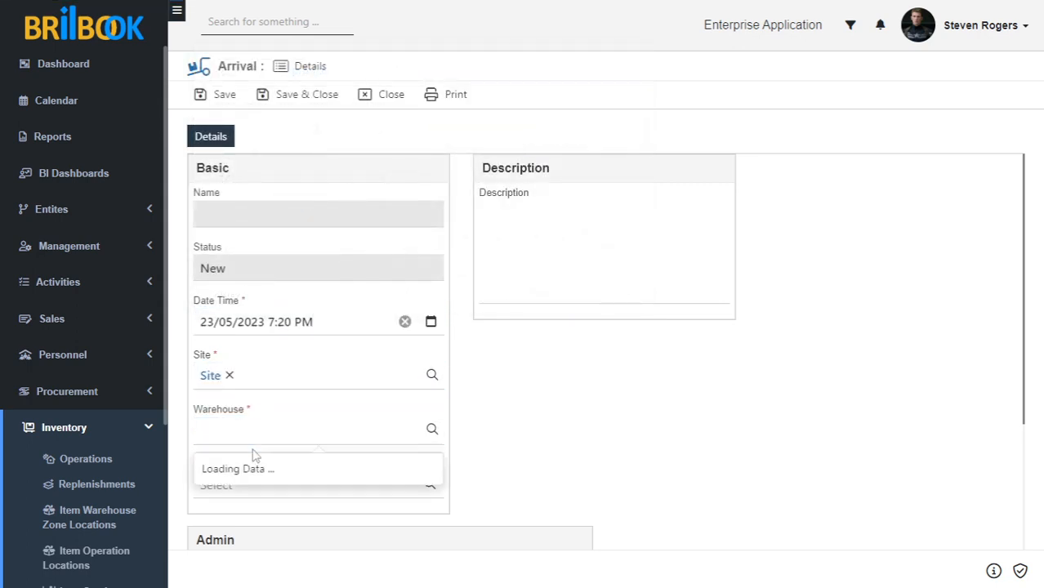
{"action": "left_click", "coordinate": [219, 496]}
- Set the arrival location to bin location AB-10 from the Warehouse Zone Location entity, and save the arrival
{"action": "left_click", "coordinate": [241, 489]}
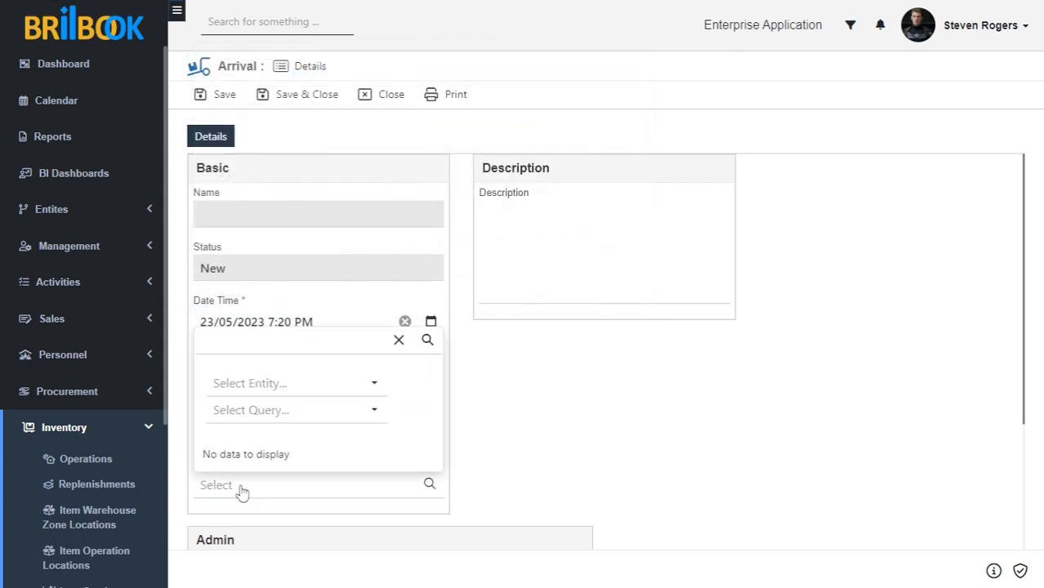
{"action": "left_click", "coordinate": [242, 382]}
{"action": "left_click", "coordinate": [259, 412]}
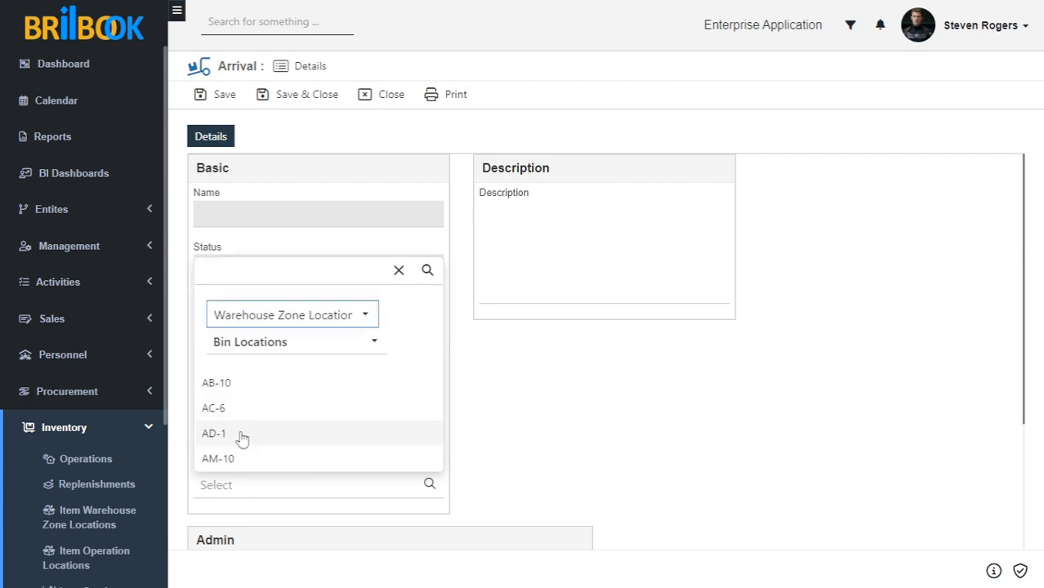
{"action": "left_click", "coordinate": [219, 381]}
{"action": "left_click", "coordinate": [480, 399]}
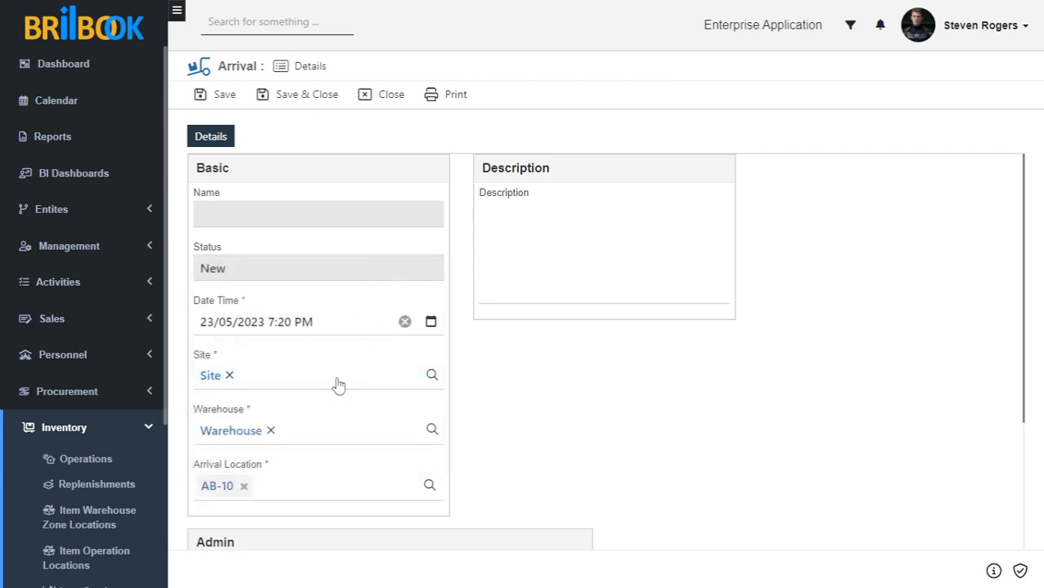
{"action": "left_click", "coordinate": [223, 98]}
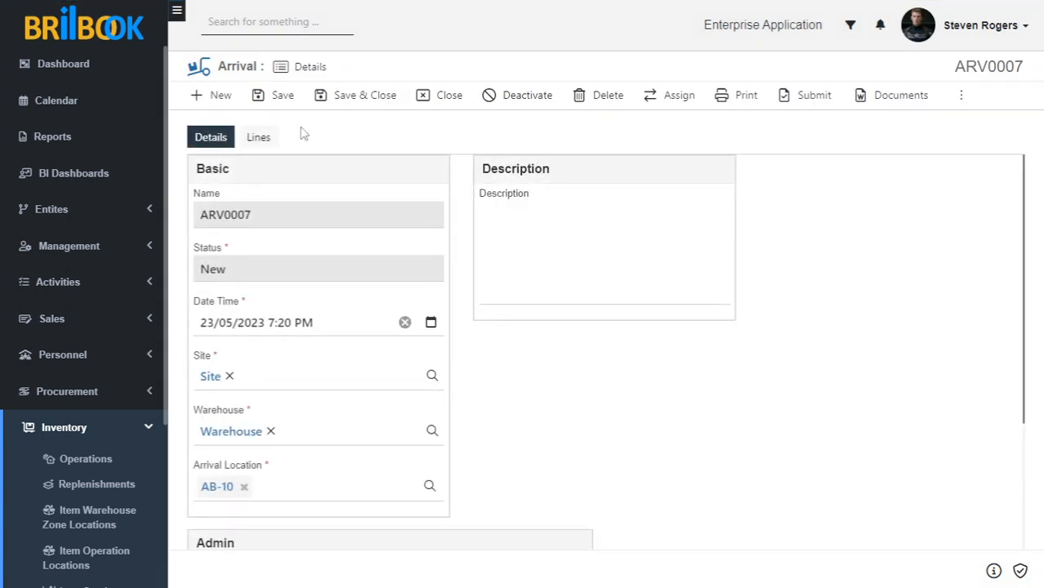
- Add a line to the arrival and link it to the newly submitted Winters Supply Co. Ltd. purchase order
{"action": "left_click", "coordinate": [260, 140]}
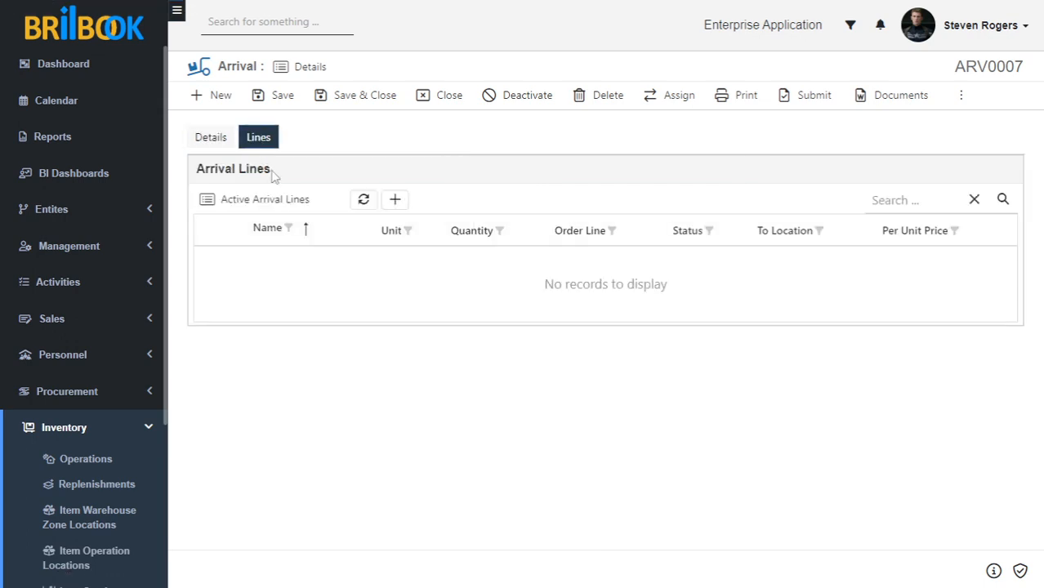
{"action": "left_click", "coordinate": [397, 205]}
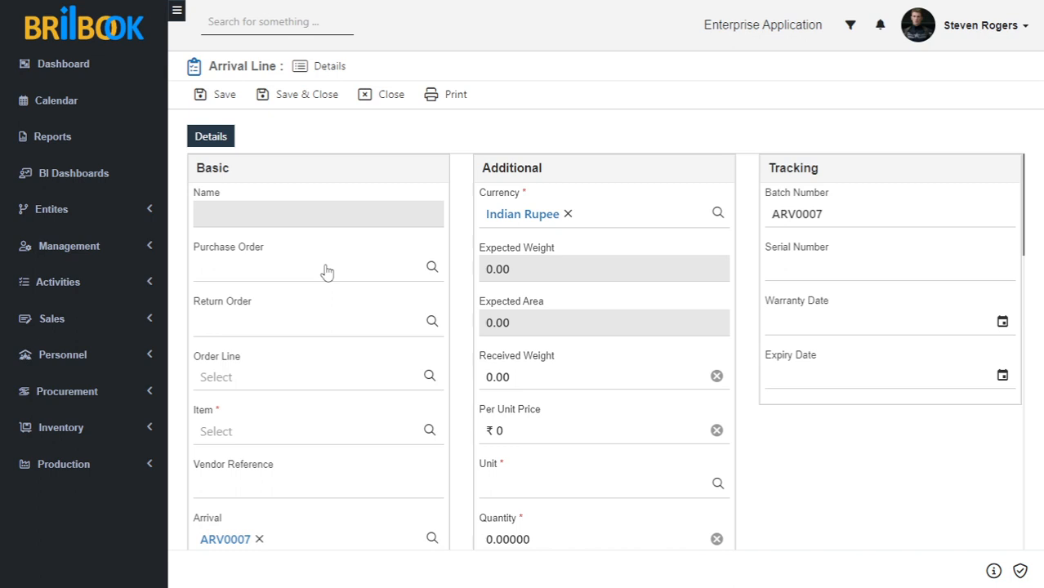
{"action": "left_click", "coordinate": [326, 272]}
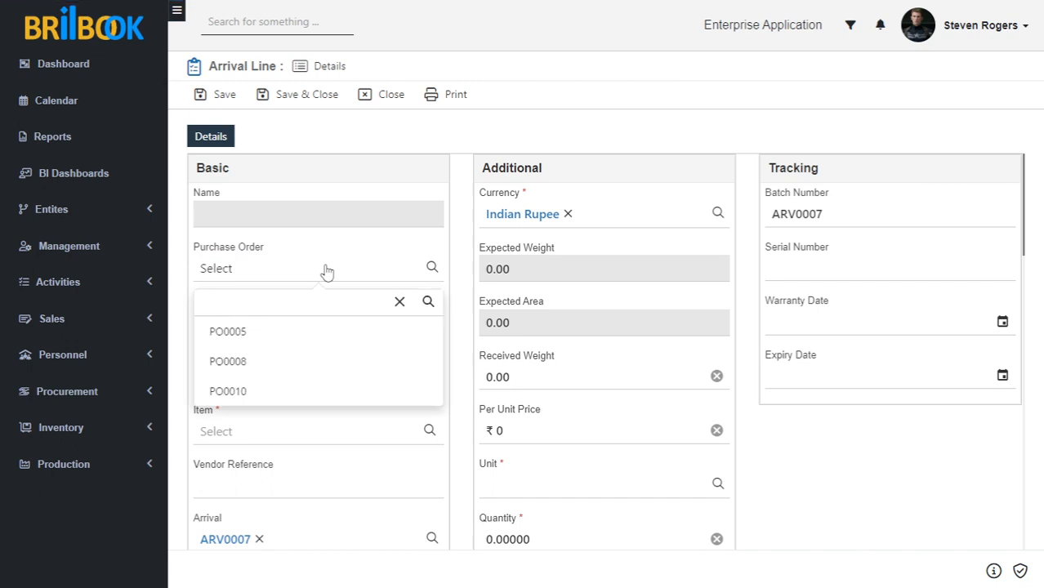
{"action": "left_click", "coordinate": [278, 387]}
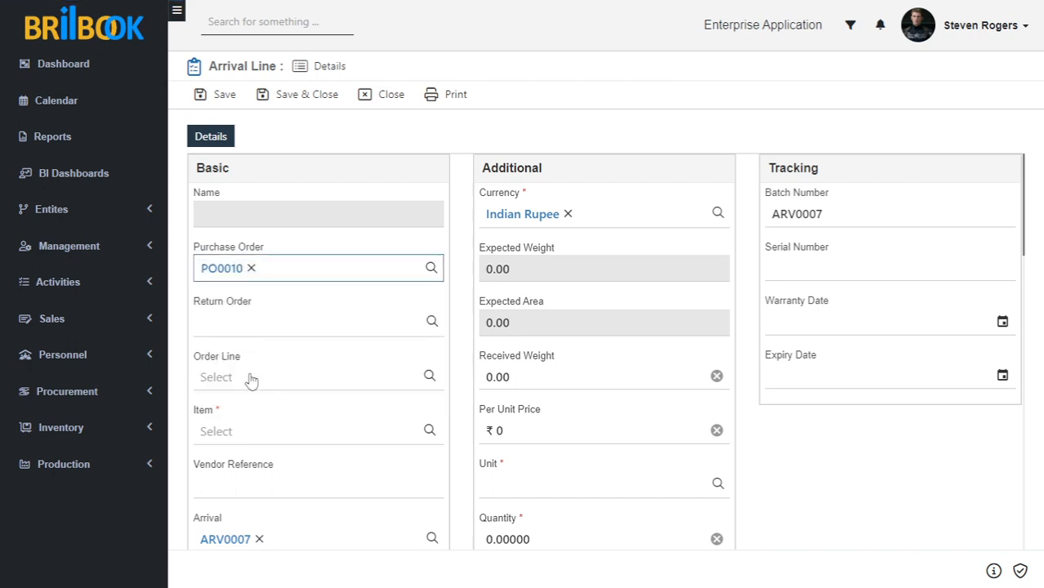
- Link the arrival line to the purchase order's Body line, chosen from the Purchase Order Line entity
{"action": "left_click", "coordinate": [249, 378]}
{"action": "left_click", "coordinate": [258, 449]}
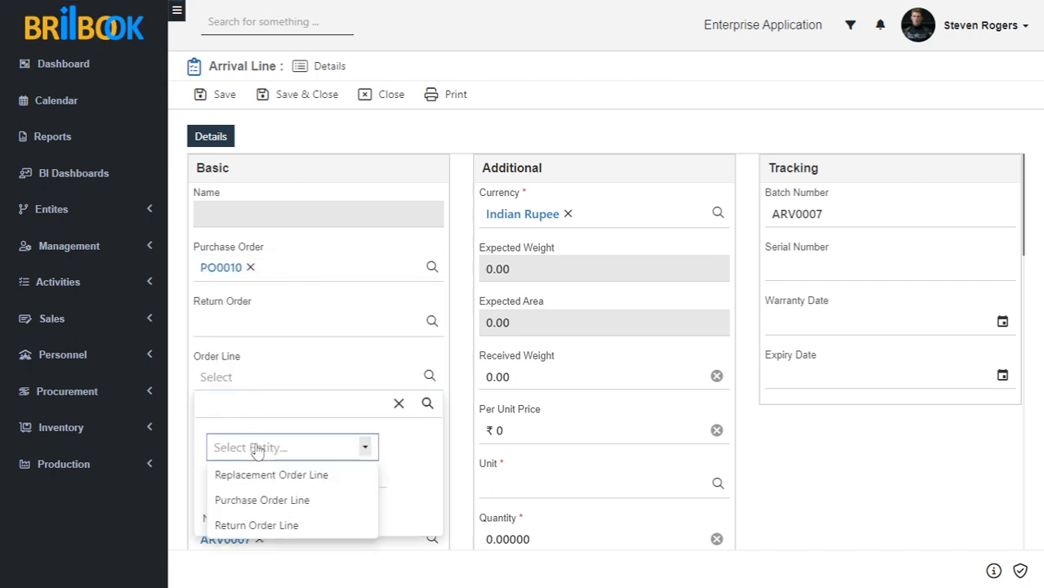
{"action": "left_click", "coordinate": [265, 499]}
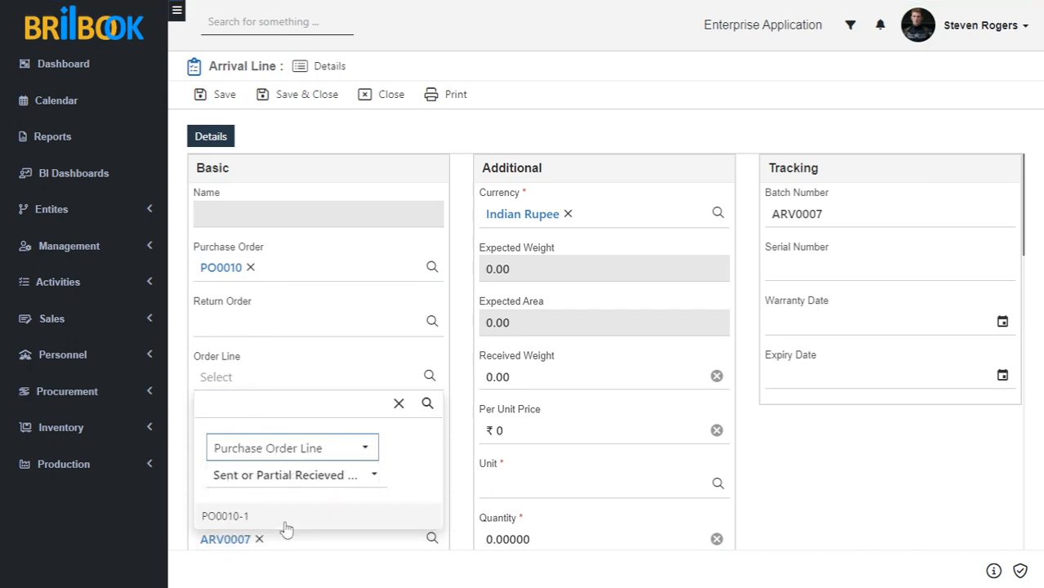
{"action": "left_click", "coordinate": [286, 529]}
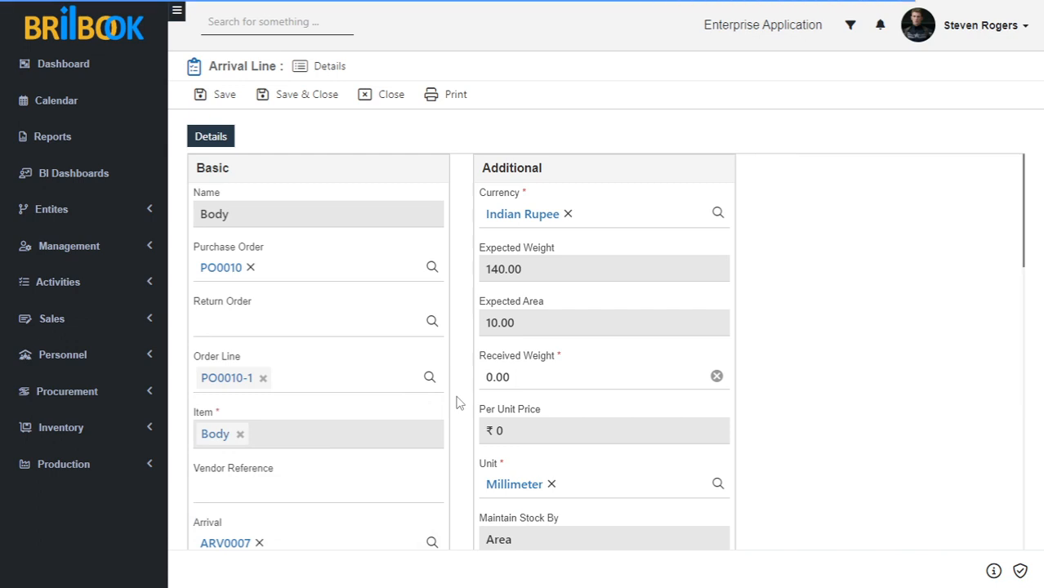
- Review the filled-in arrival line and set its received weight to 140
{"action": "scroll", "coordinate": [458, 402], "scroll_direction": "down", "scroll_amount": 1}
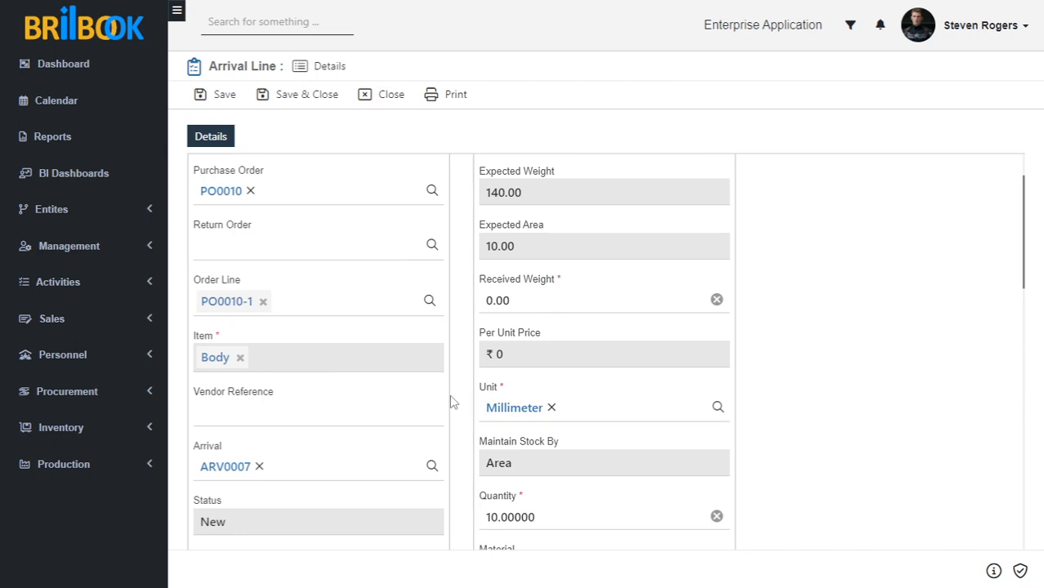
{"action": "scroll", "coordinate": [452, 402], "scroll_direction": "down", "scroll_amount": 1}
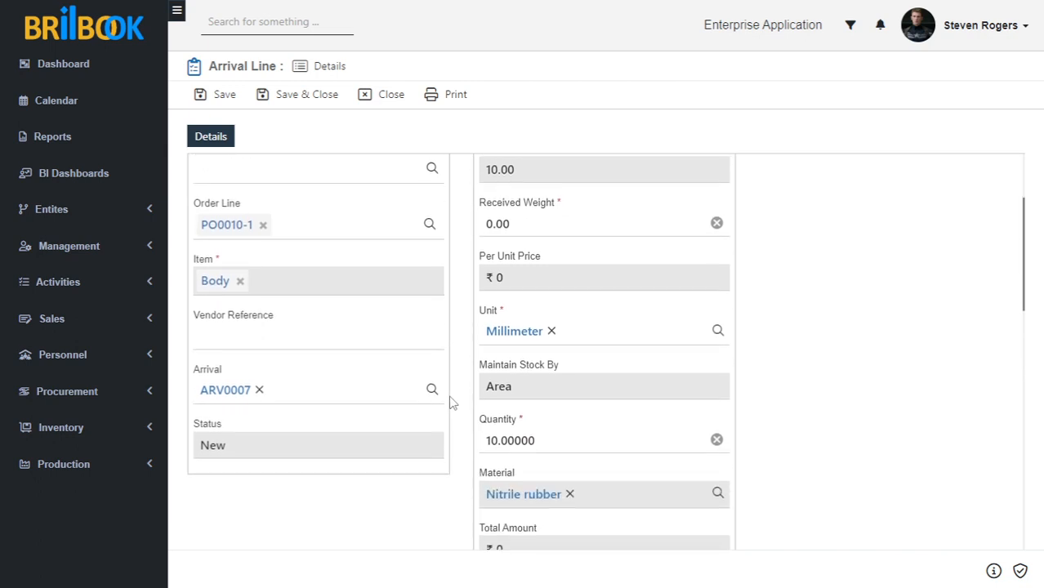
{"action": "scroll", "coordinate": [452, 402], "scroll_direction": "up", "scroll_amount": 2}
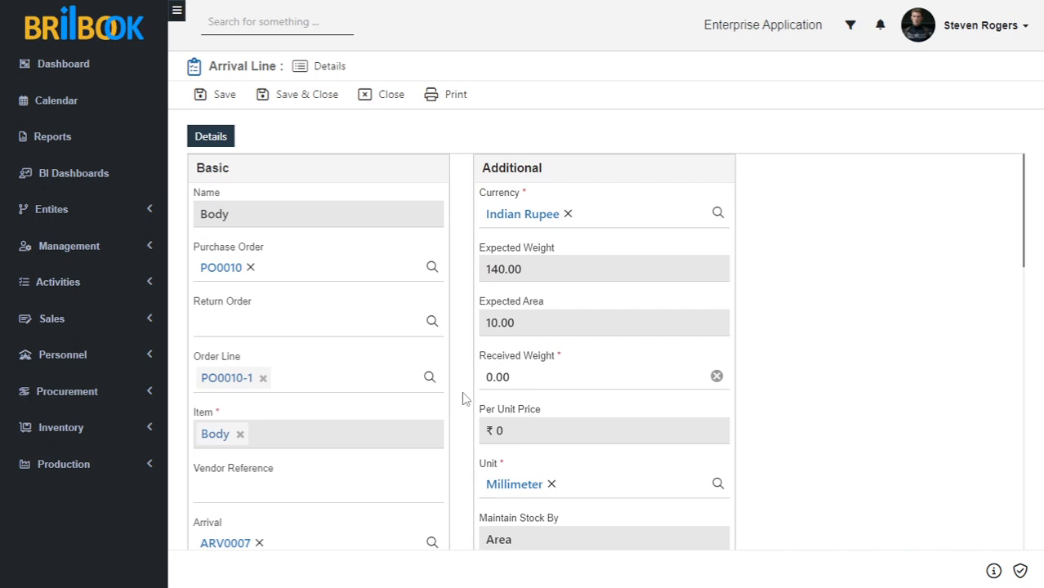
{"action": "left_click", "coordinate": [493, 376]}
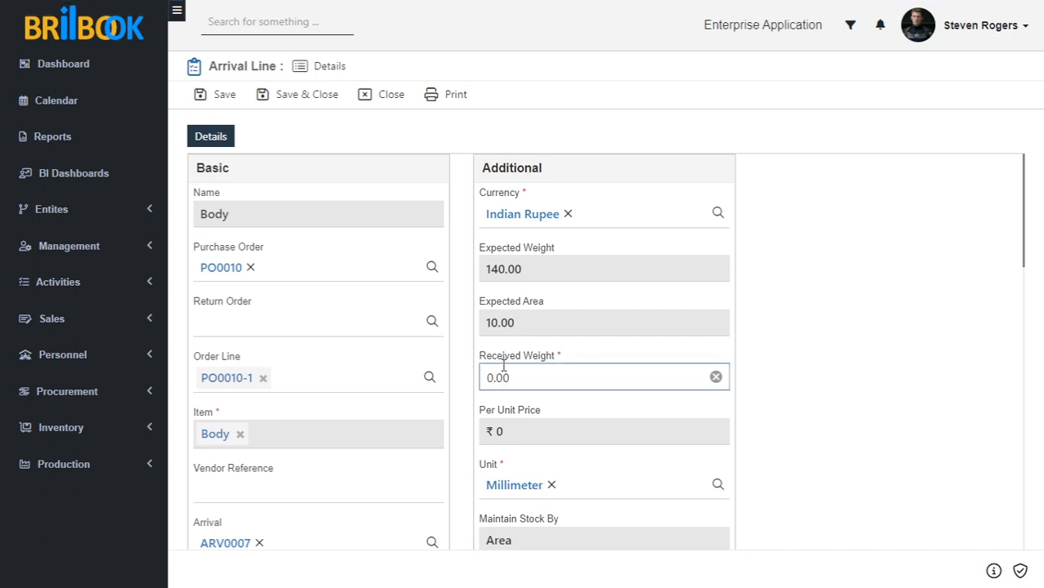
{"action": "key", "text": "BackSpace"}
{"action": "type", "text": "140"}
{"action": "left_click", "coordinate": [792, 423]}
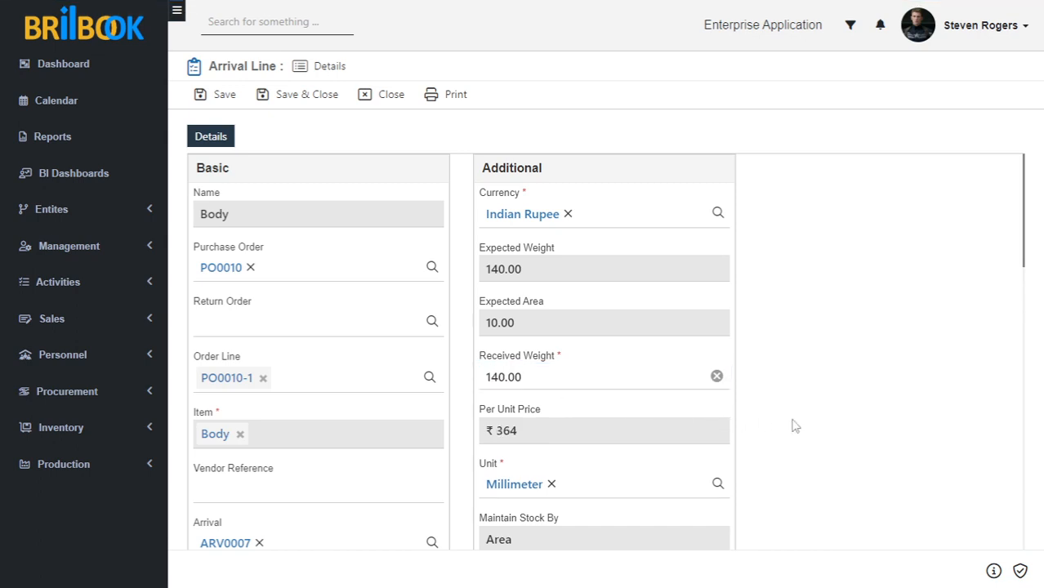
- Set the arrival line's thickness to 10 and save the line
{"action": "scroll", "coordinate": [792, 425], "scroll_direction": "down", "scroll_amount": 3}
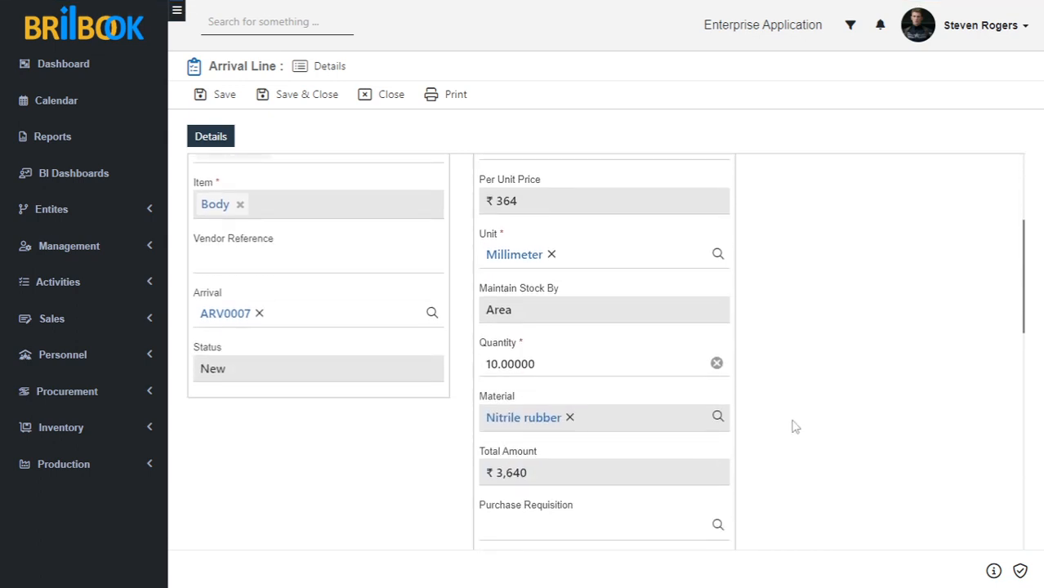
{"action": "scroll", "coordinate": [795, 425], "scroll_direction": "down", "scroll_amount": 2}
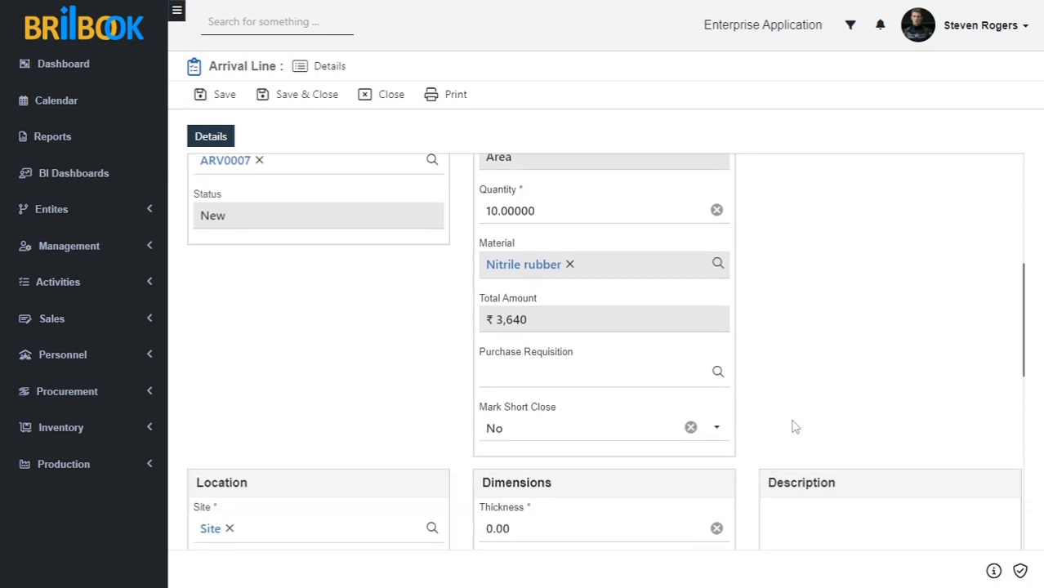
{"action": "scroll", "coordinate": [794, 425], "scroll_direction": "down", "scroll_amount": 3}
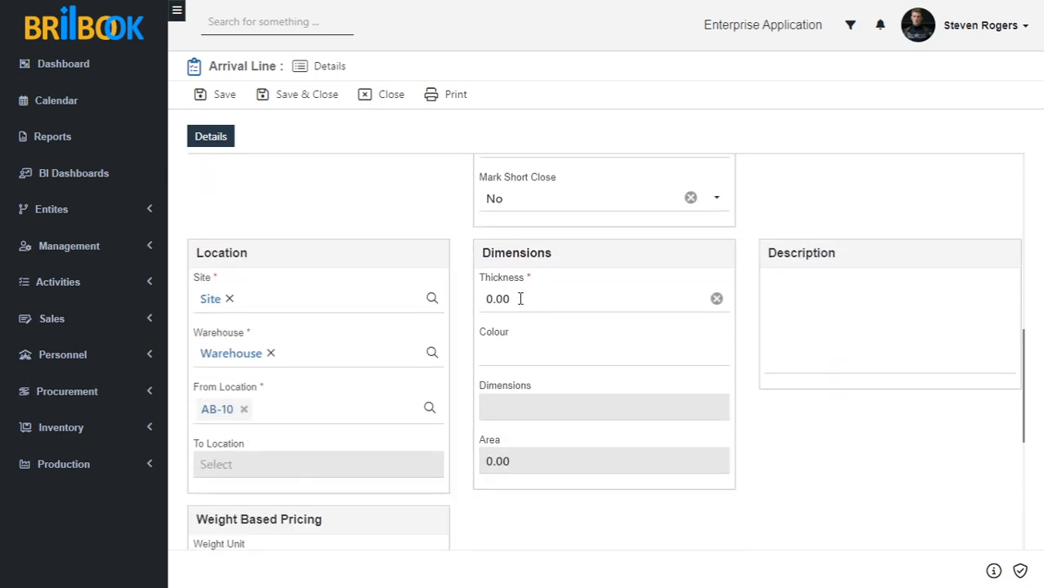
{"action": "left_click", "coordinate": [496, 299]}
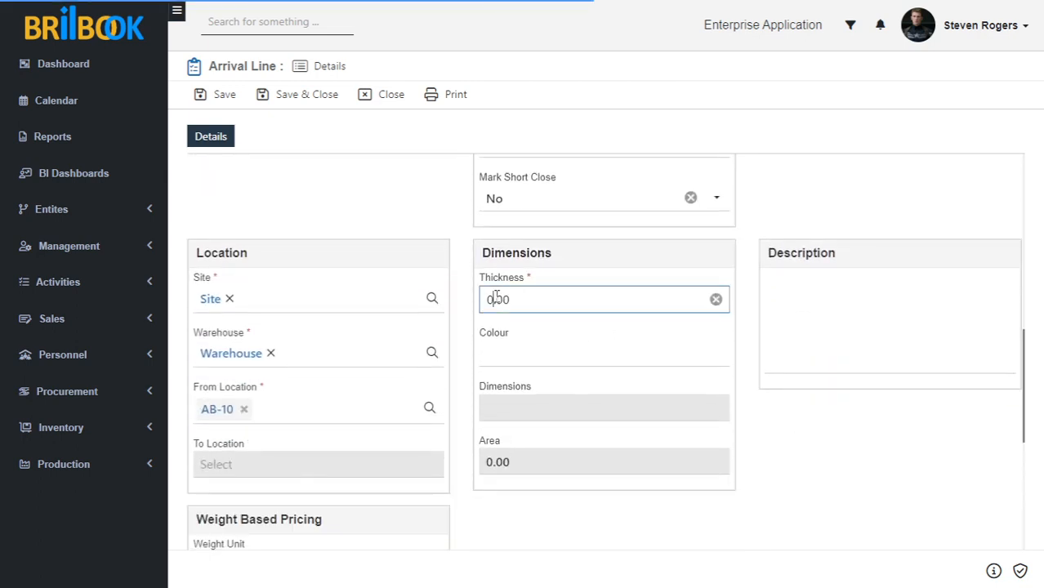
{"action": "type", "text": "1"}
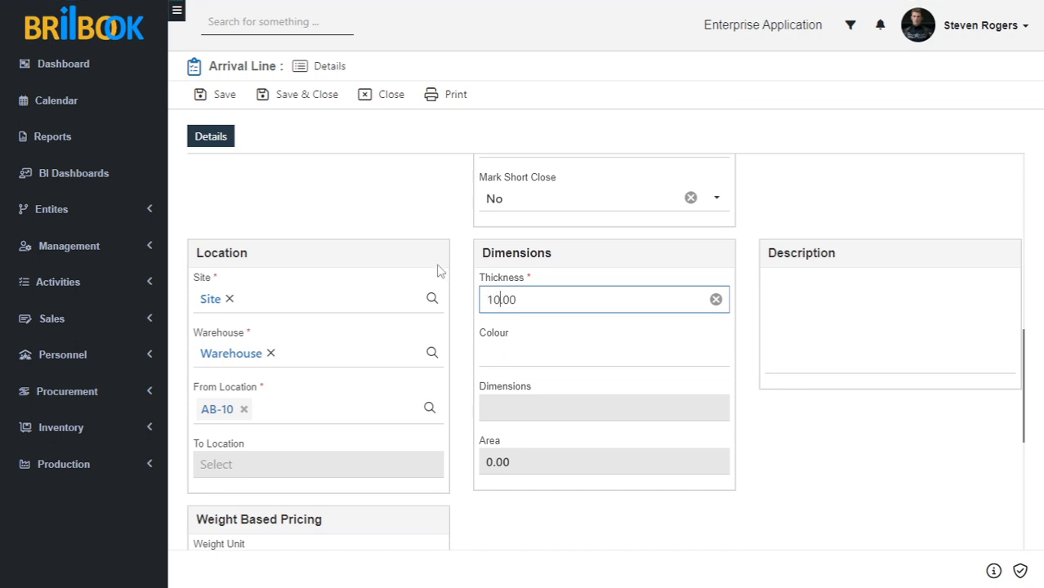
{"action": "left_click", "coordinate": [427, 221]}
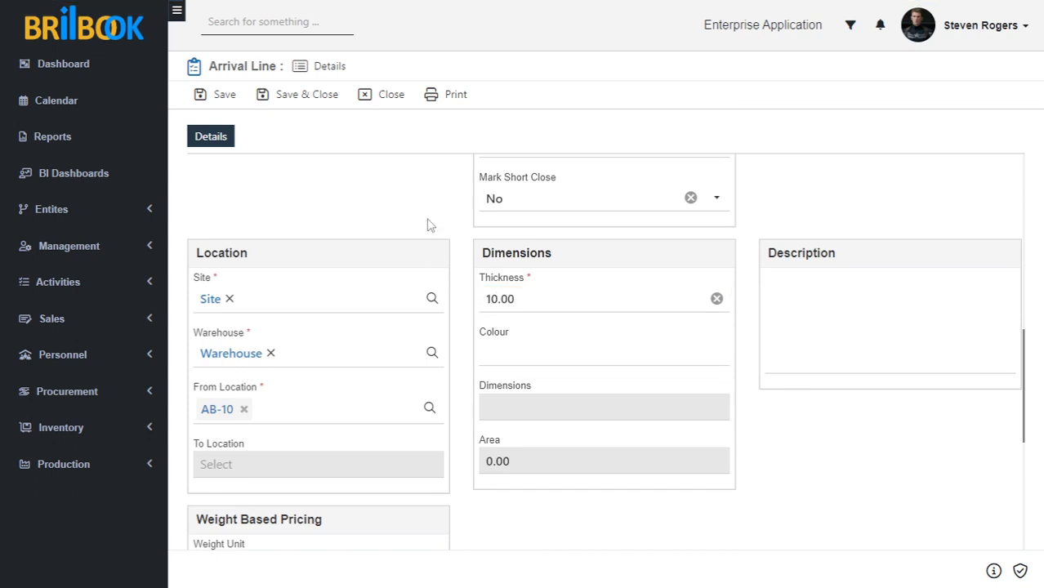
{"action": "scroll", "coordinate": [427, 224], "scroll_direction": "down", "scroll_amount": 1}
{"action": "scroll", "coordinate": [426, 225], "scroll_direction": "up", "scroll_amount": 5}
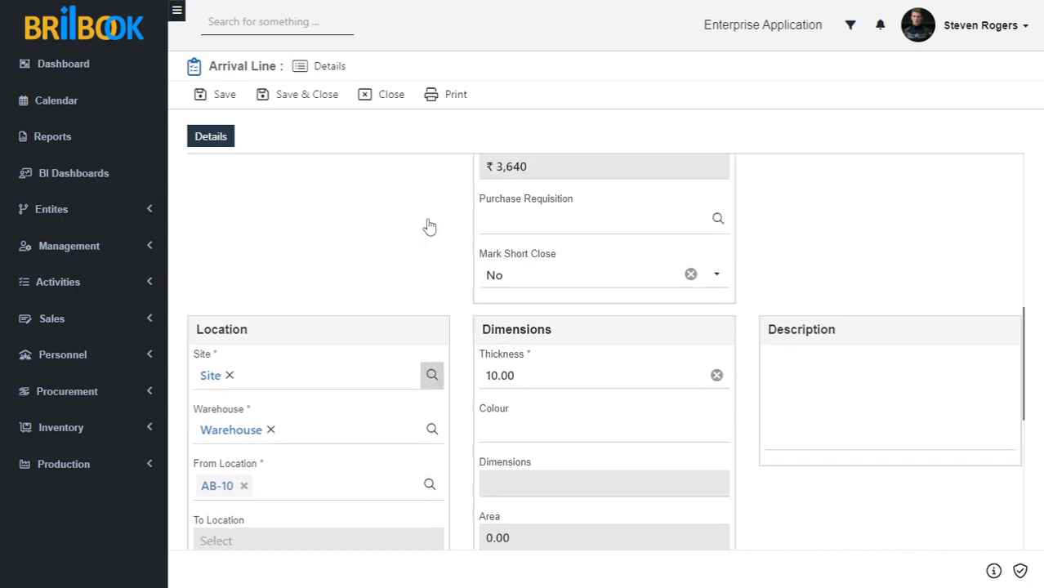
{"action": "scroll", "coordinate": [428, 224], "scroll_direction": "up", "scroll_amount": 4}
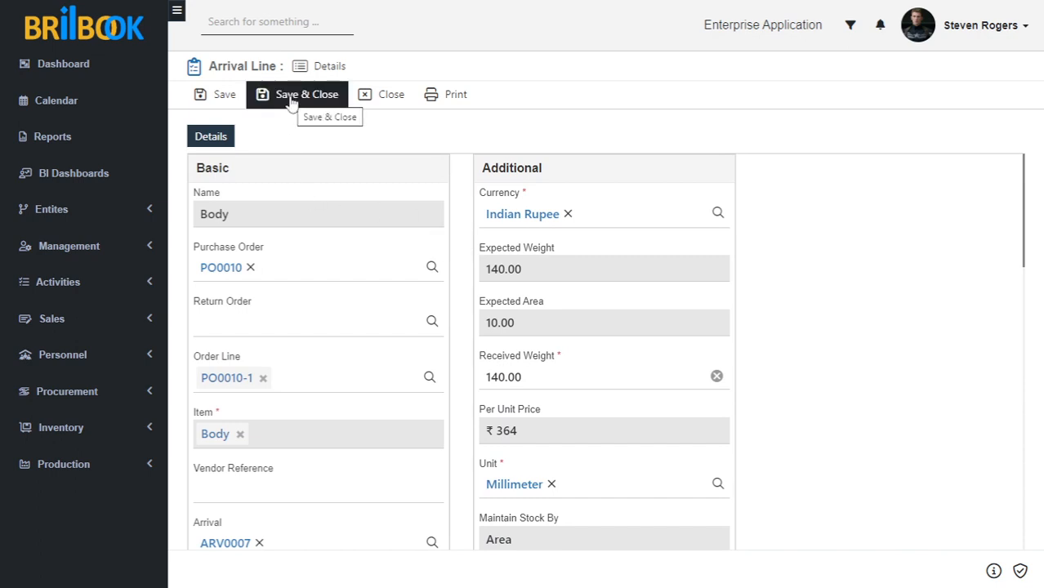
{"action": "left_click", "coordinate": [221, 95]}
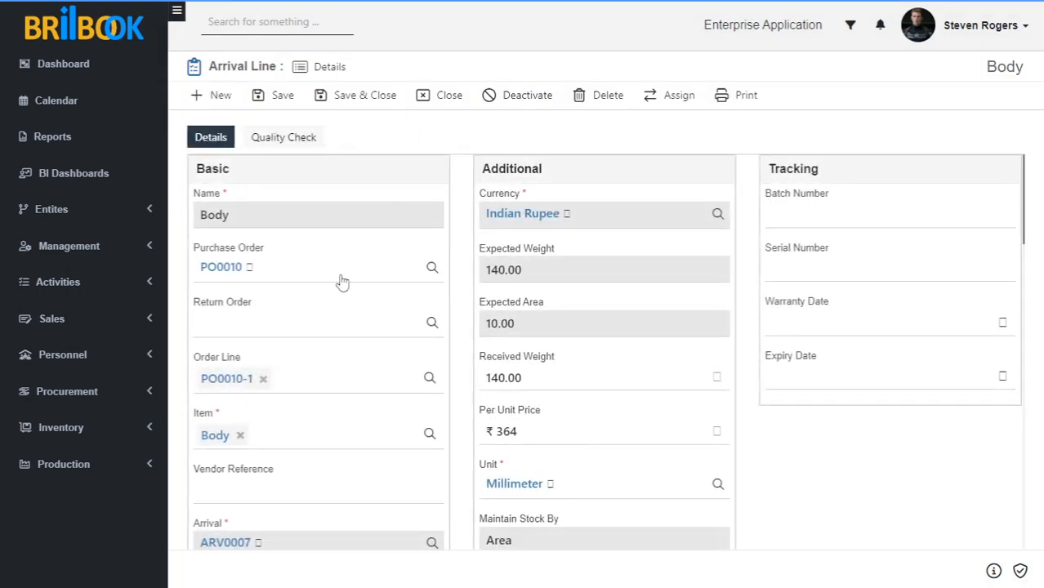
- Set the line's destination to bin location AD-1 from the Warehouse Zone Location entity, then save and close the line
{"action": "scroll", "coordinate": [339, 283], "scroll_direction": "down", "scroll_amount": 3}
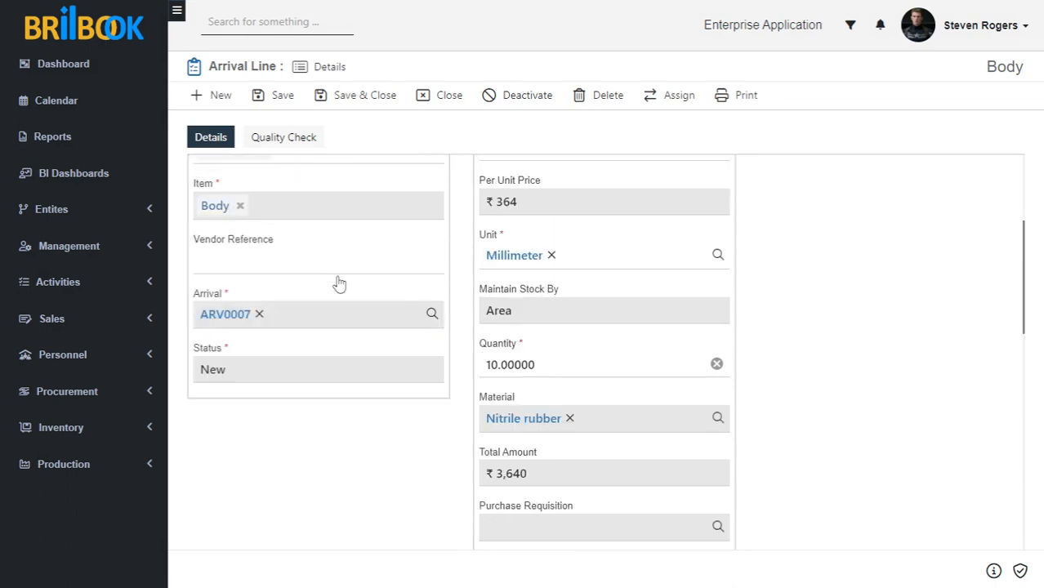
{"action": "scroll", "coordinate": [339, 282], "scroll_direction": "down", "scroll_amount": 5}
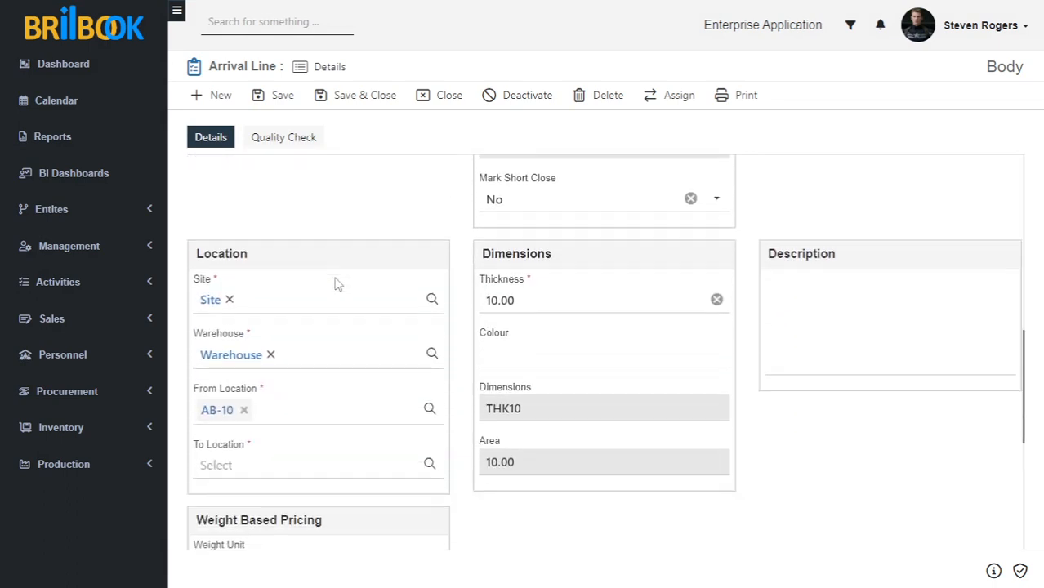
{"action": "left_click", "coordinate": [211, 471]}
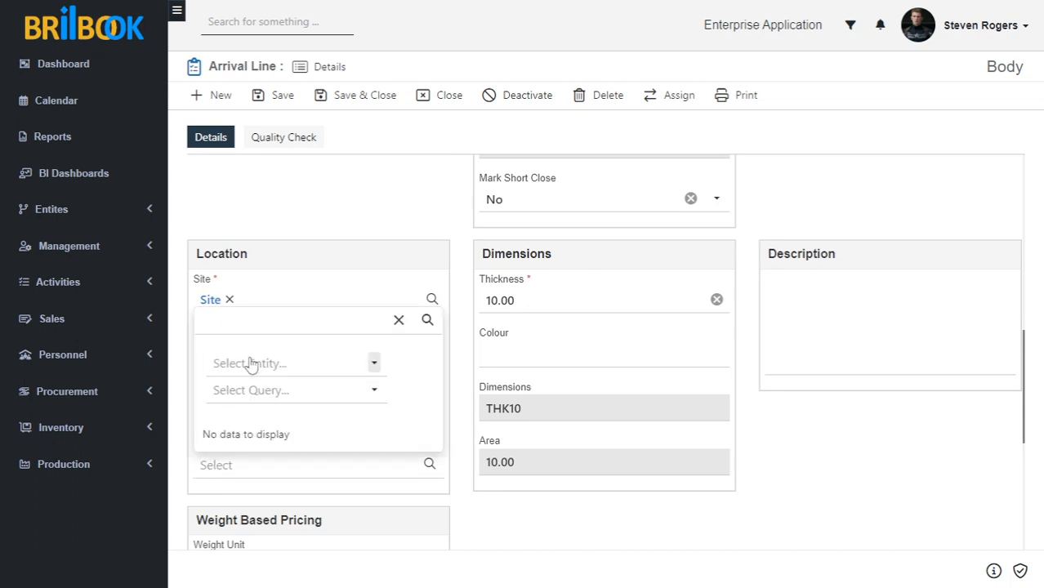
{"action": "left_click", "coordinate": [251, 363]}
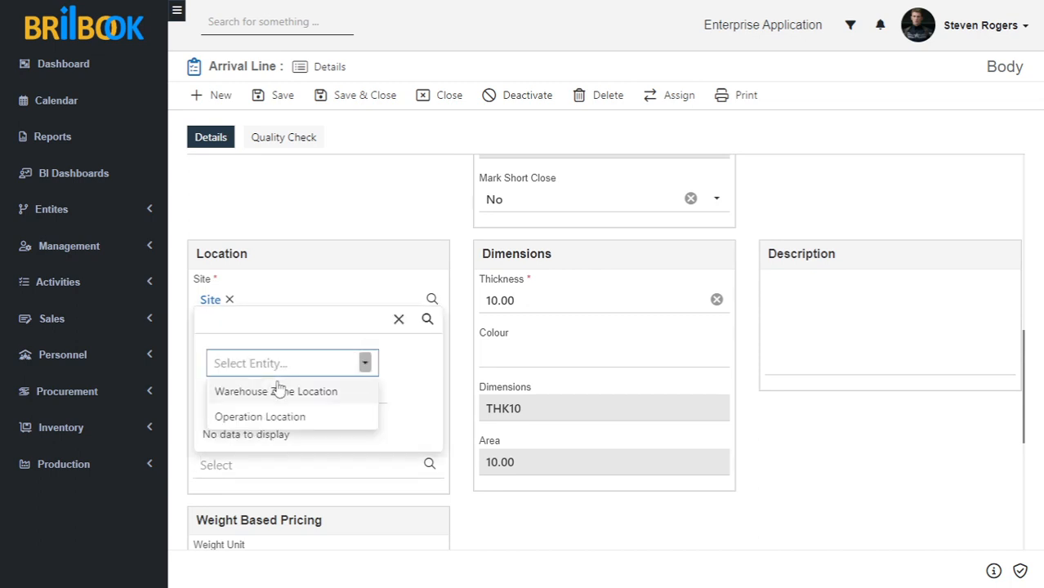
{"action": "left_click", "coordinate": [279, 391]}
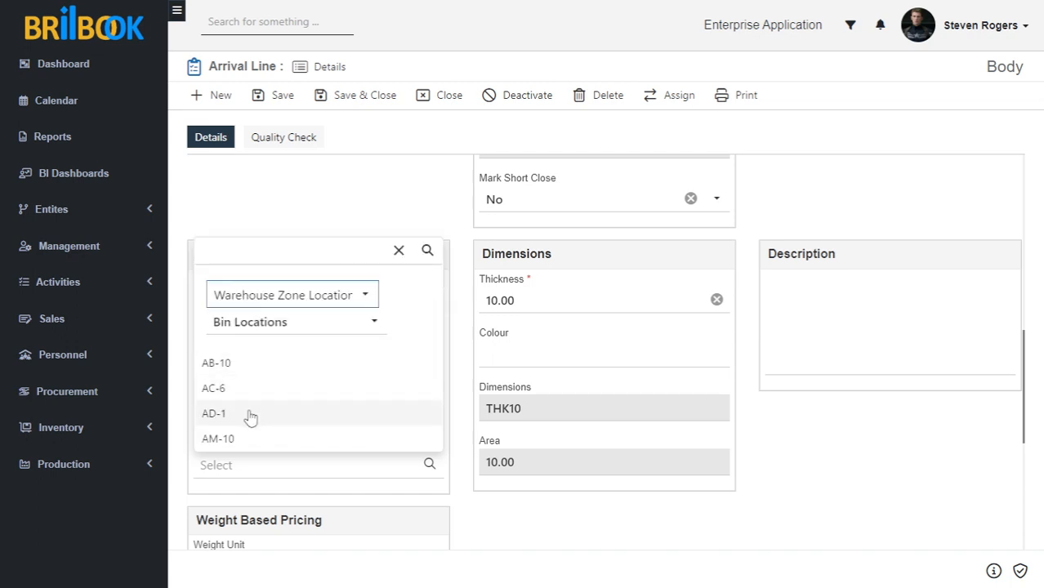
{"action": "left_click", "coordinate": [251, 417]}
{"action": "left_click", "coordinate": [475, 508]}
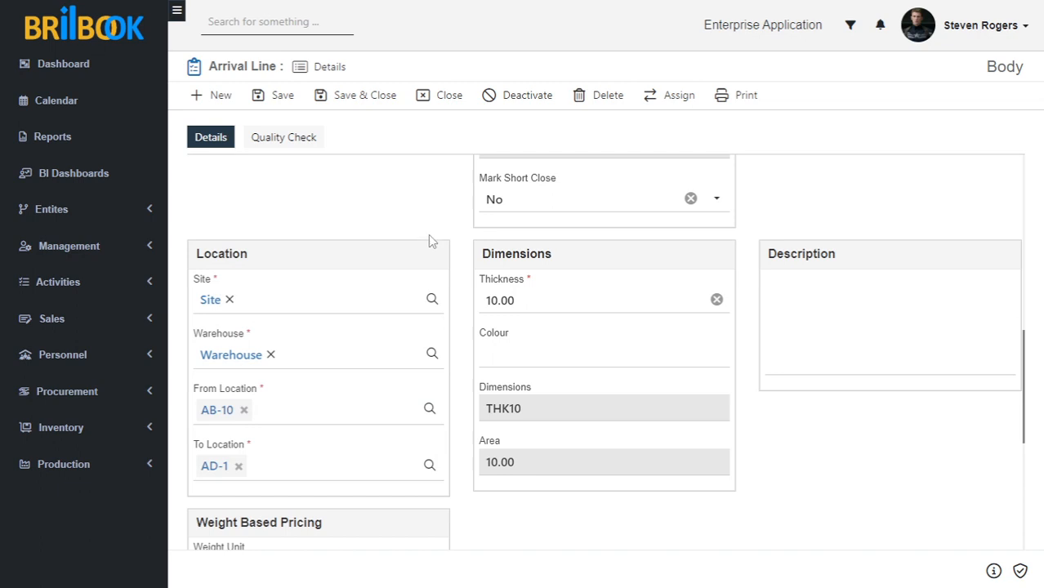
{"action": "scroll", "coordinate": [433, 245], "scroll_direction": "up", "scroll_amount": 1}
{"action": "scroll", "coordinate": [433, 245], "scroll_direction": "up", "scroll_amount": 6}
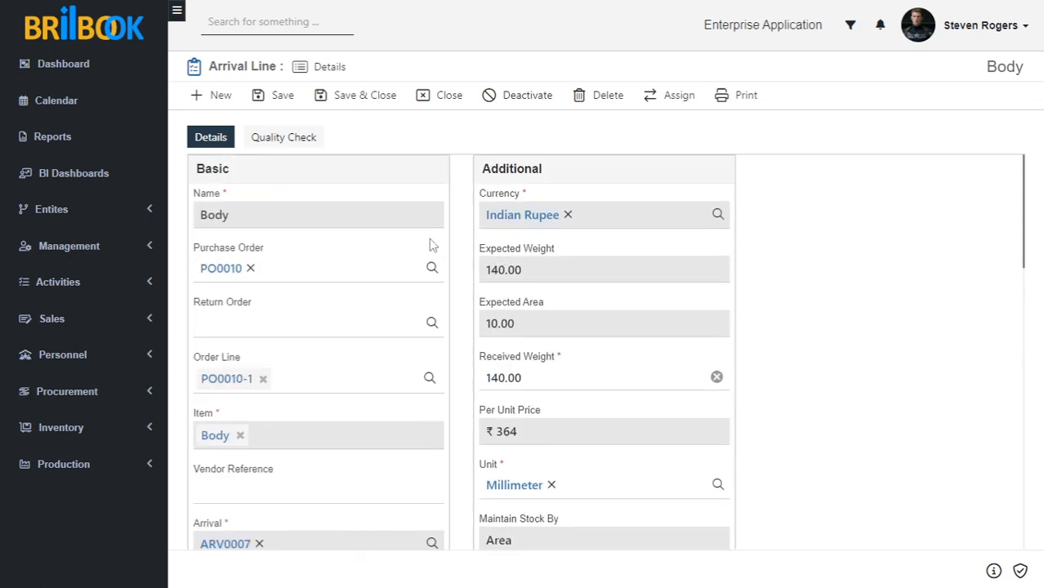
{"action": "left_click", "coordinate": [342, 105]}
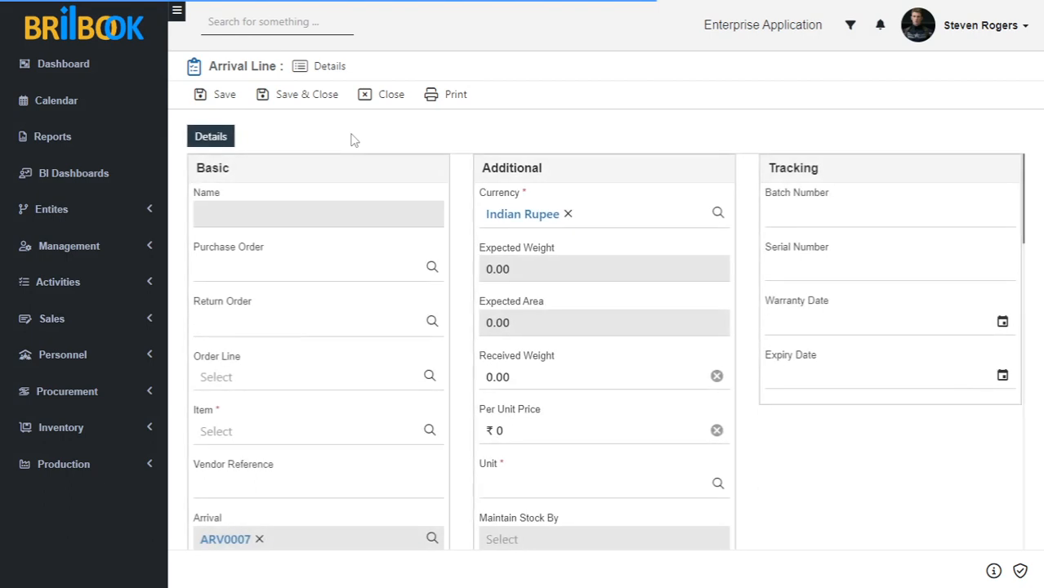
- Return to the parent arrival record, submit it and process it
{"action": "scroll", "coordinate": [320, 352], "scroll_direction": "down", "scroll_amount": 2}
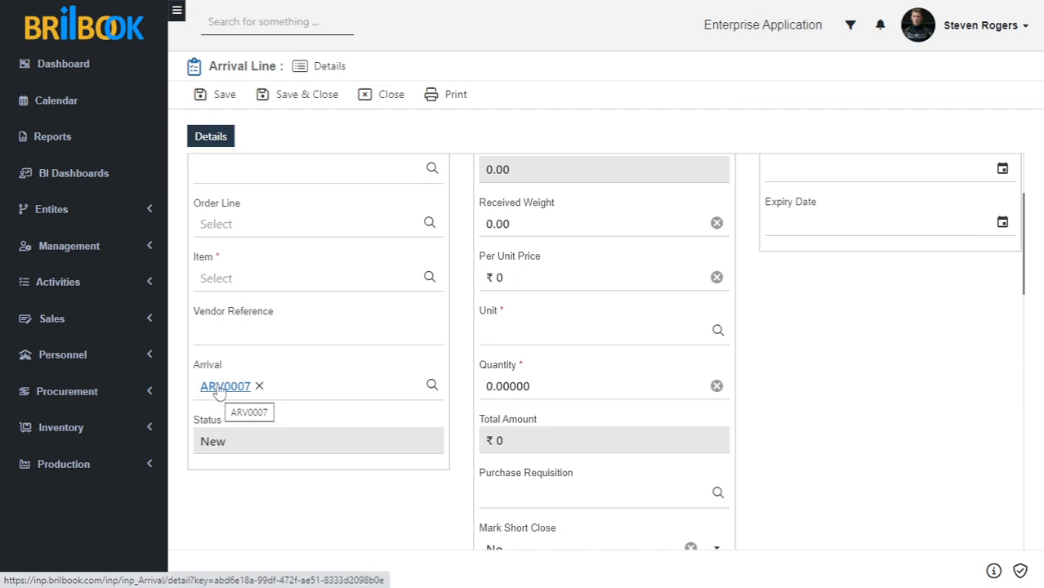
{"action": "left_click", "coordinate": [219, 388]}
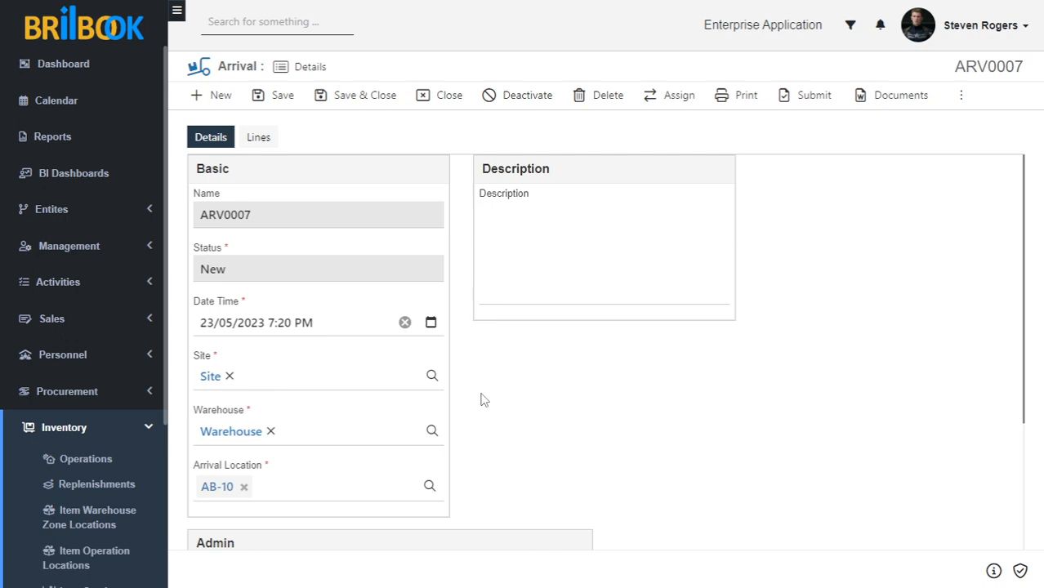
{"action": "left_click", "coordinate": [807, 104]}
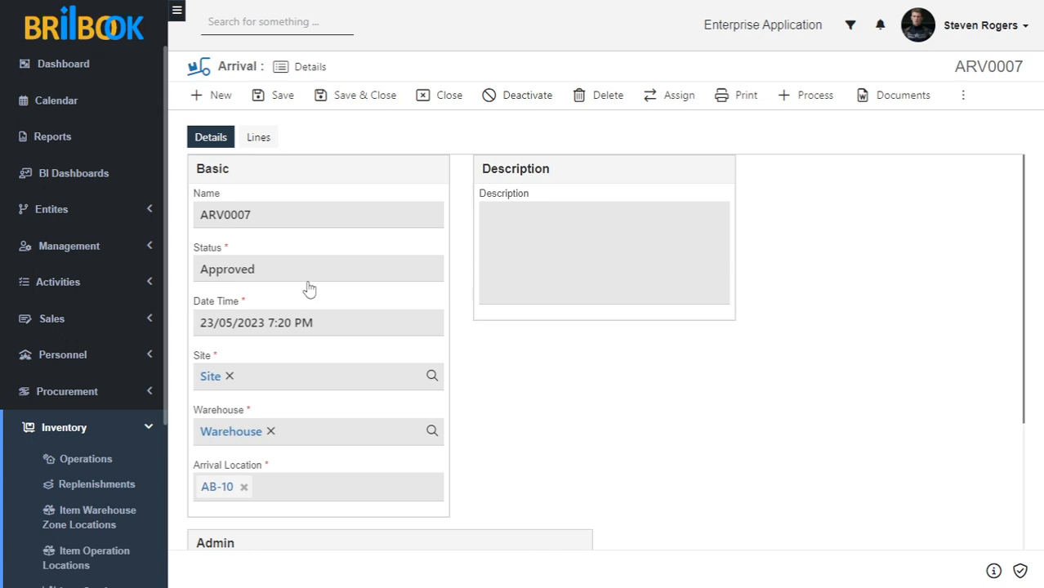
{"action": "left_click", "coordinate": [801, 97]}
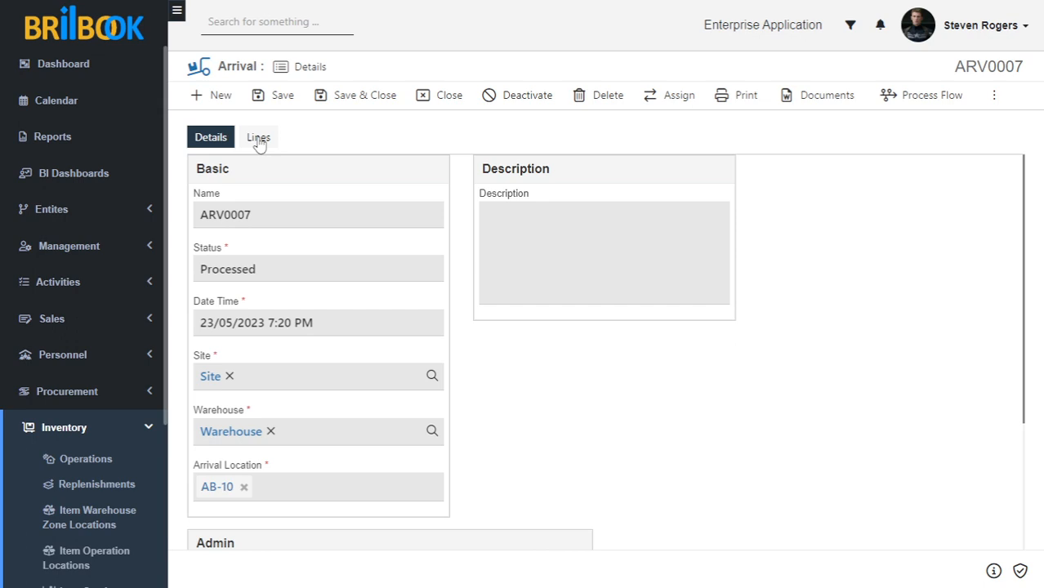
- Open the processed arrival's Body line and follow it to the linked purchase order to check the order's status
{"action": "left_click", "coordinate": [258, 139]}
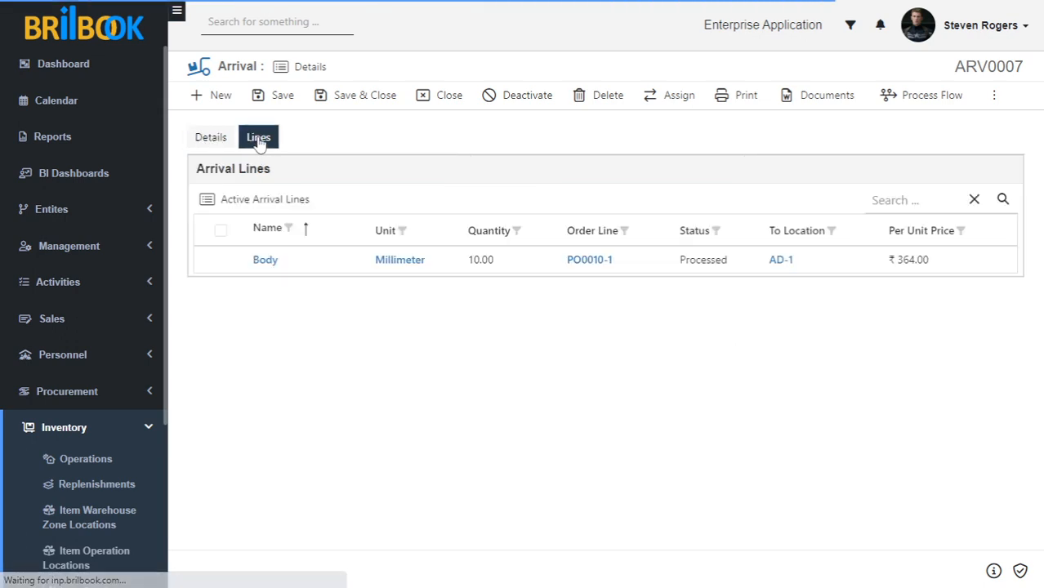
{"action": "left_click", "coordinate": [258, 261]}
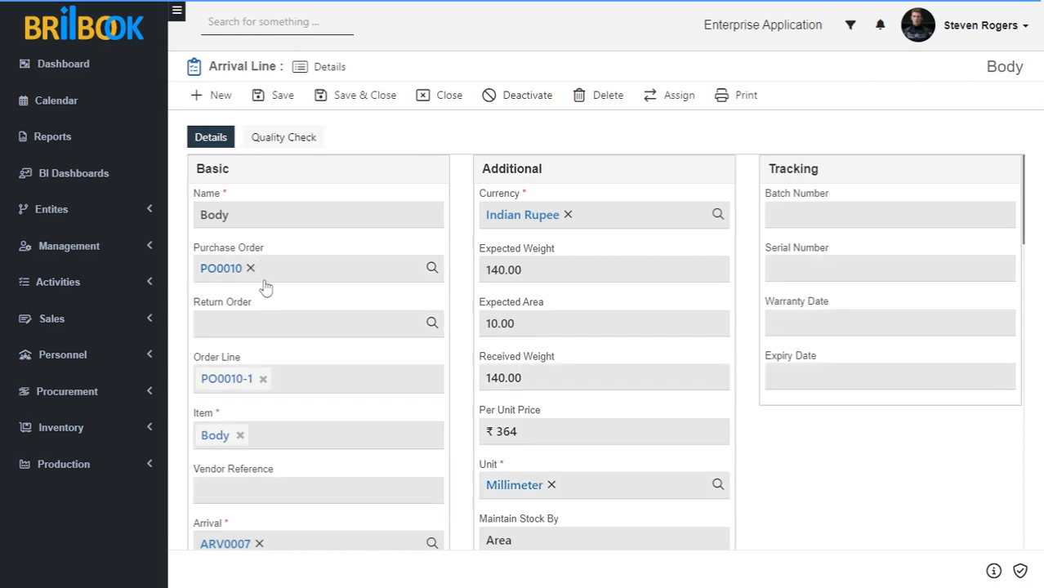
{"action": "left_click", "coordinate": [222, 276]}
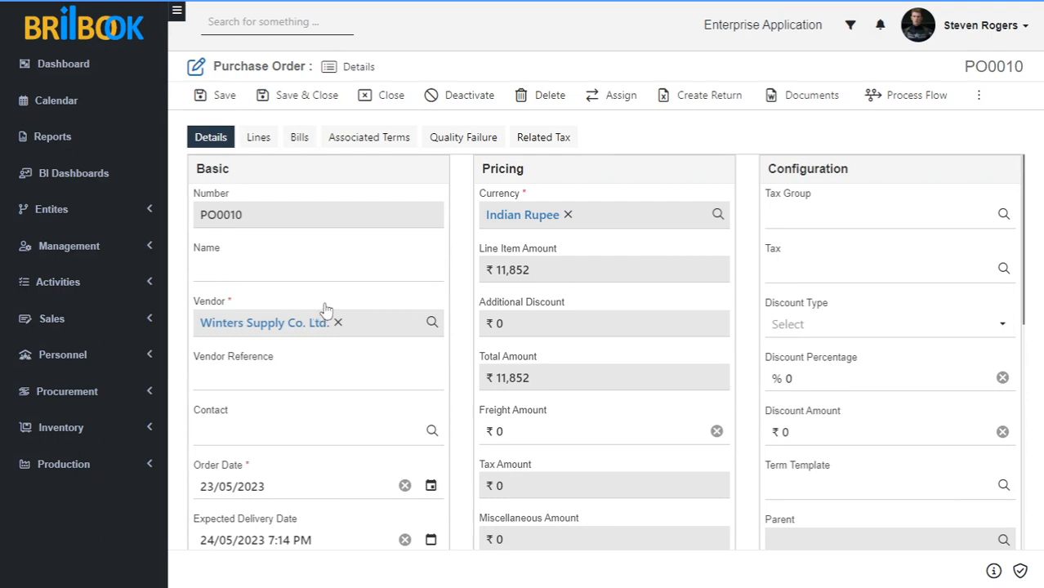
{"action": "scroll", "coordinate": [404, 294], "scroll_direction": "down", "scroll_amount": 3}
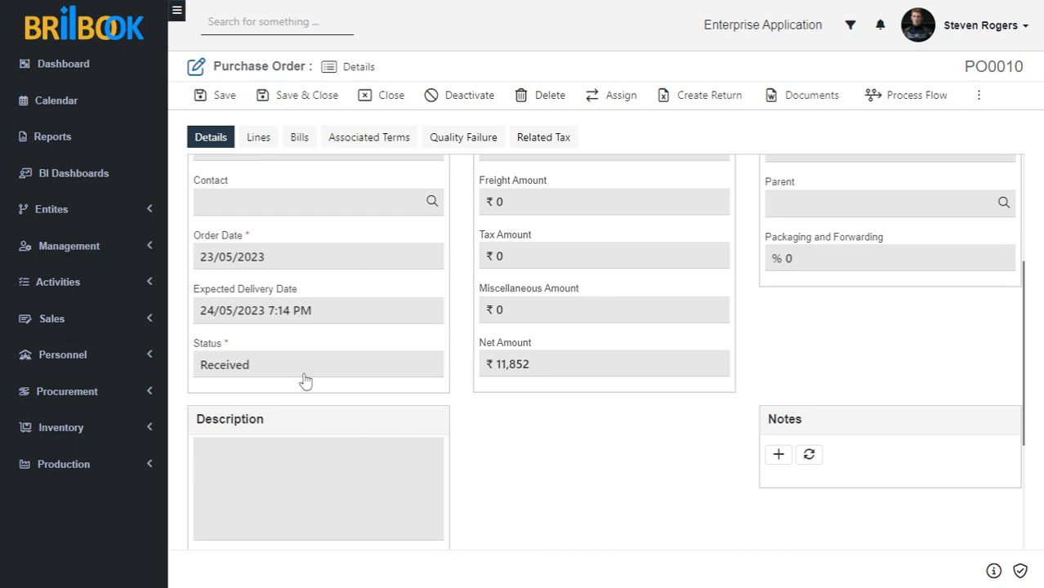
- View the purchase order's lines with the Sent or Partial Recieved Lines filter and with All Purchase Order Lines
{"action": "left_click", "coordinate": [258, 144]}
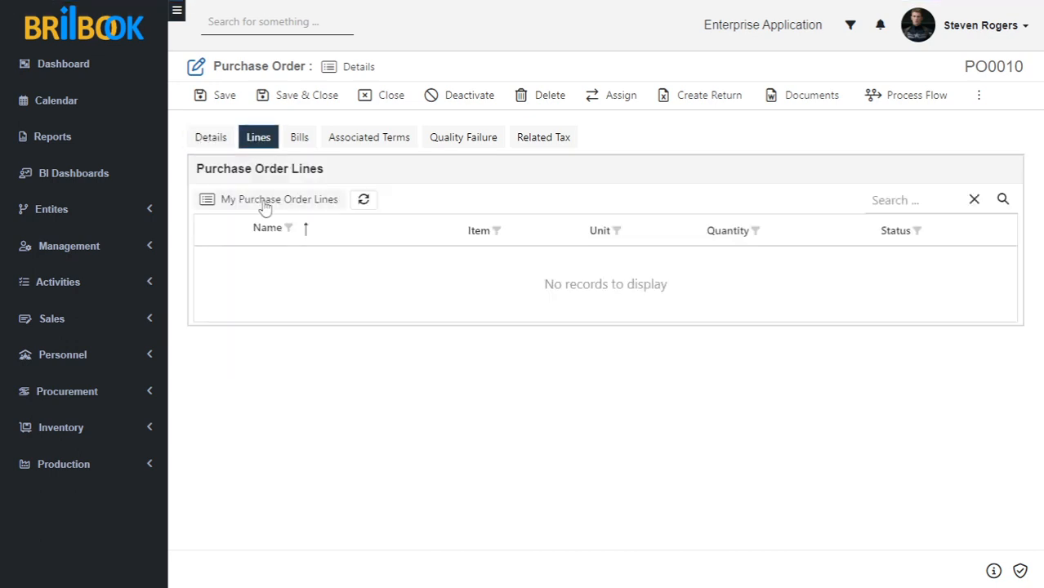
{"action": "left_click", "coordinate": [264, 204]}
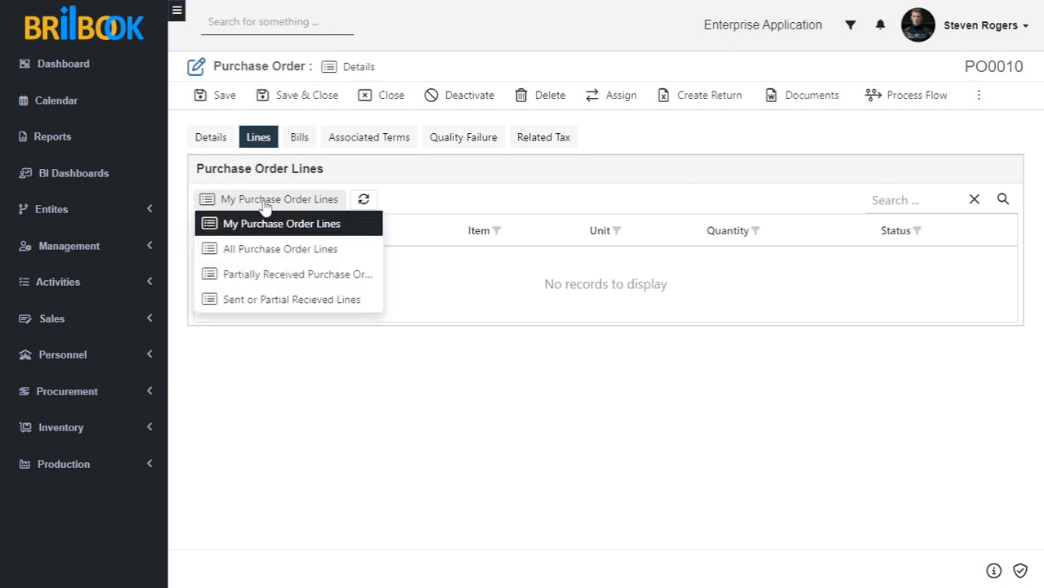
{"action": "left_click", "coordinate": [274, 302]}
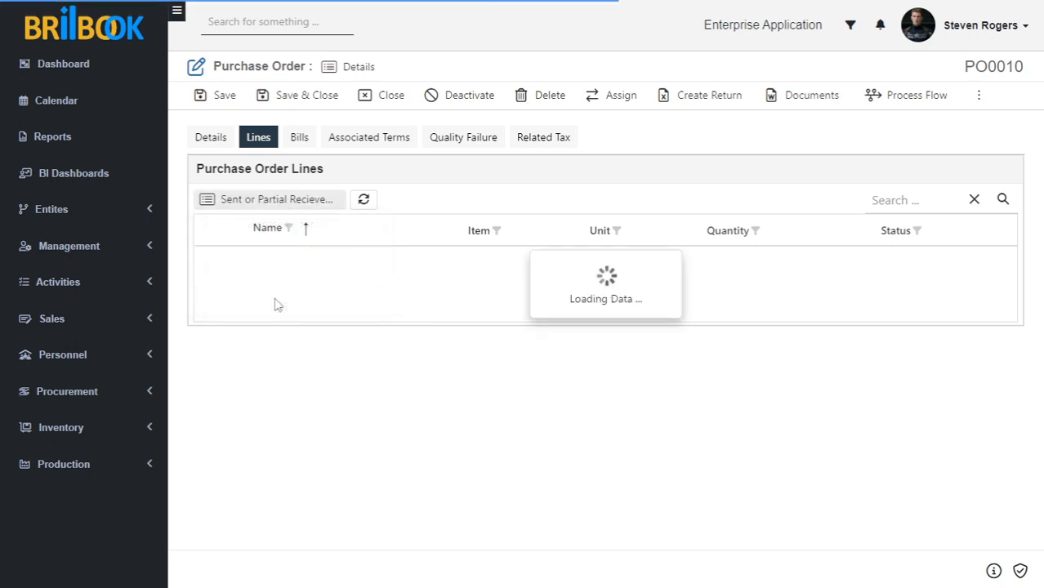
{"action": "left_click", "coordinate": [272, 205]}
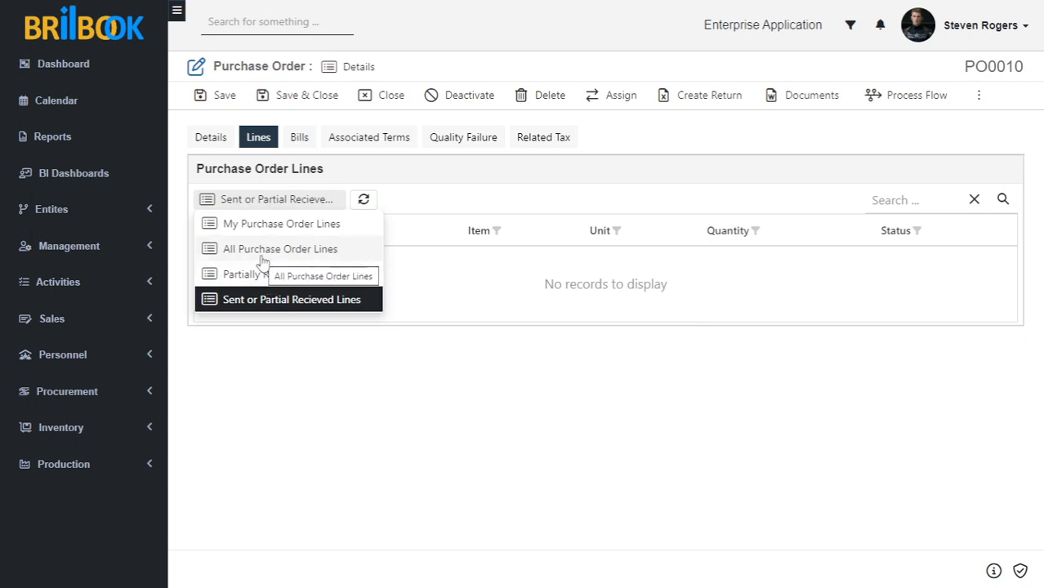
{"action": "left_click", "coordinate": [262, 252]}
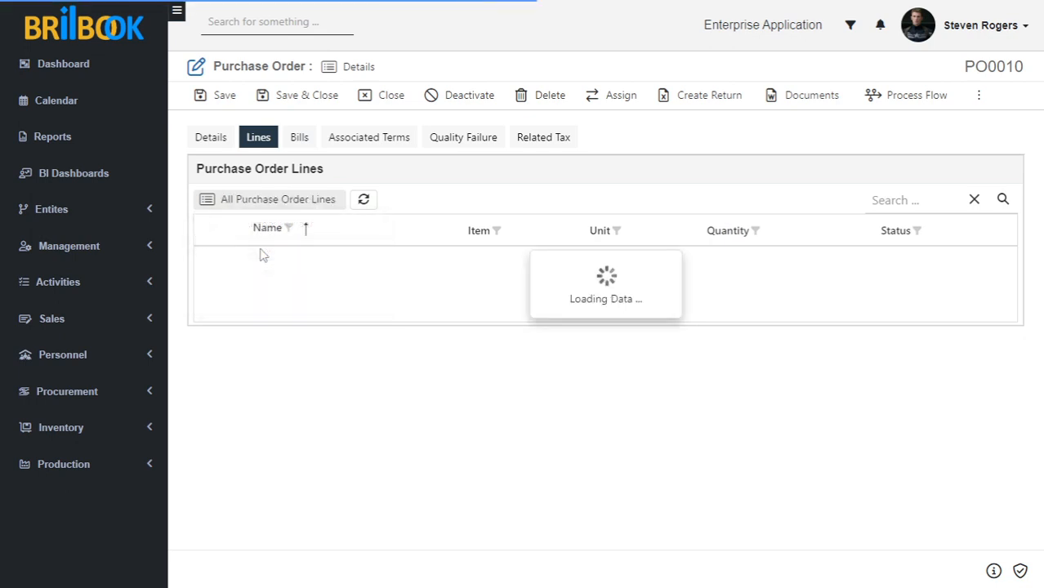